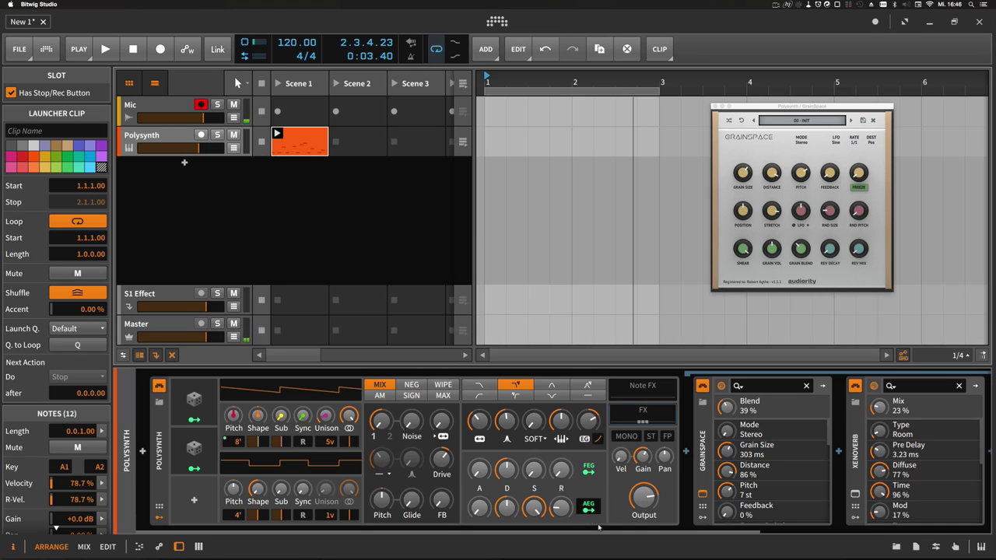
# Step: Close the Grainspace and XenoVerb plugin windows and collapse the effects after Polysynth
pyautogui.hscroll(5, 598, 528)
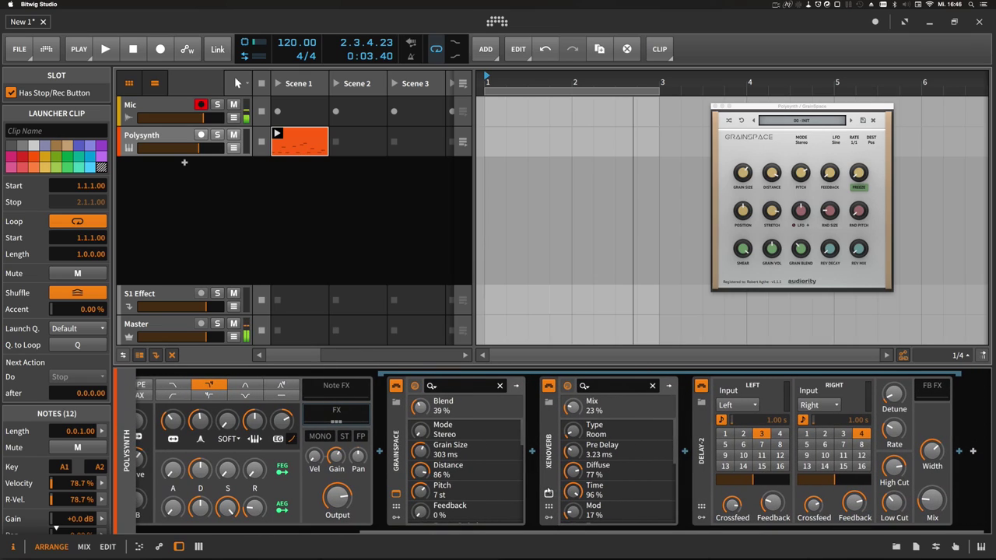
pyautogui.click(396, 494)
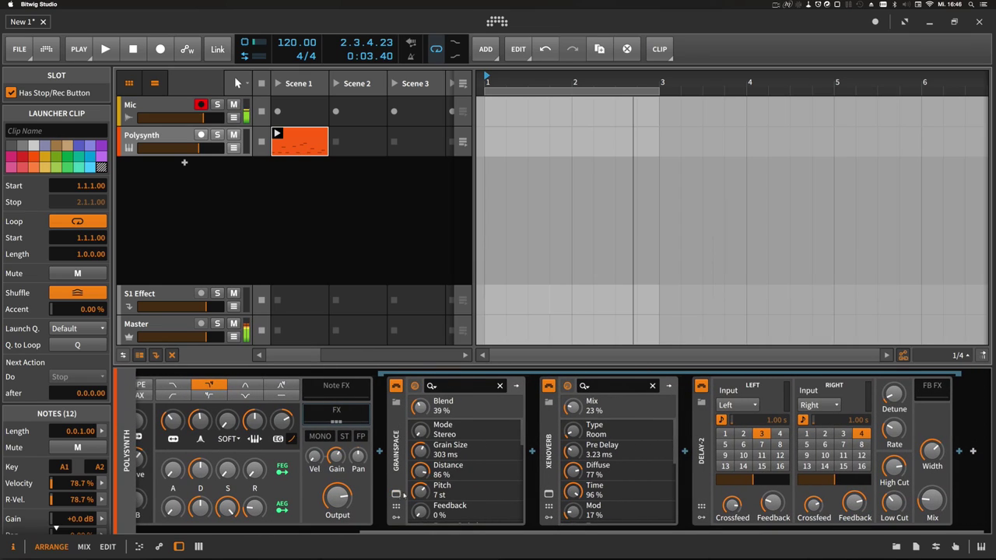
pyautogui.click(549, 495)
pyautogui.click(549, 495)
pyautogui.hscroll(-1, 695, 524)
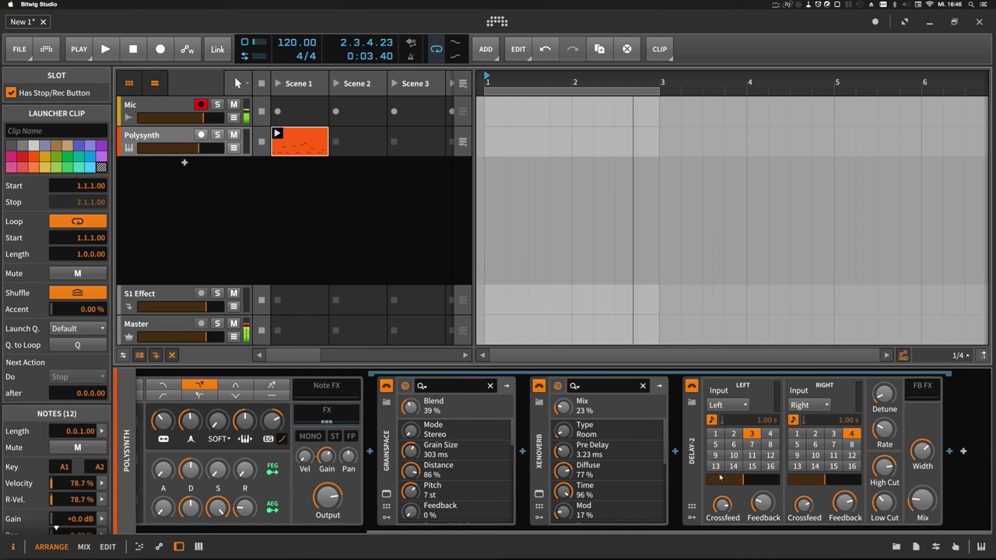
pyautogui.hscroll(-2, 589, 529)
pyautogui.hscroll(-5, 589, 529)
pyautogui.click(639, 417)
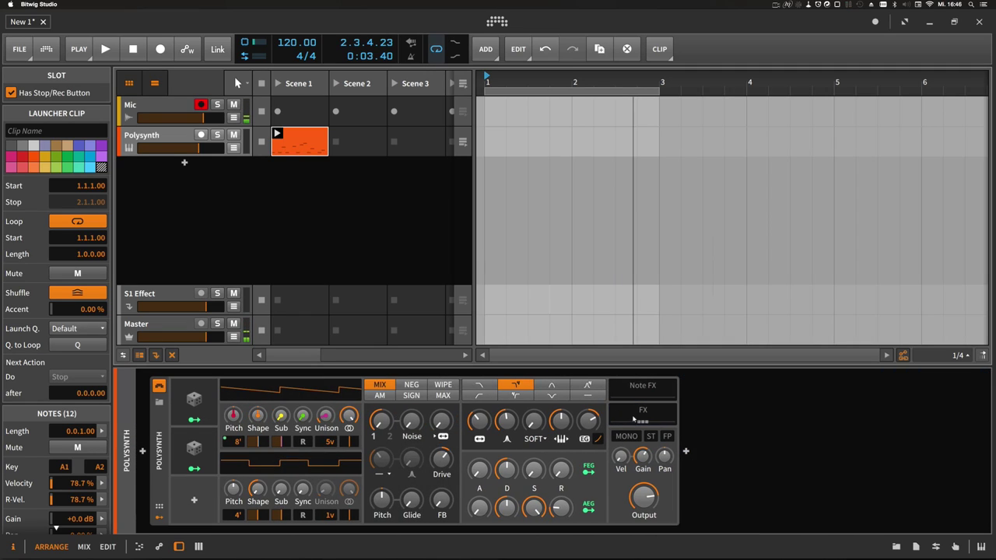
# Step: Audition the Polysynth clip while viewing its notes, then stop playback
pyautogui.doubleClick(310, 149)
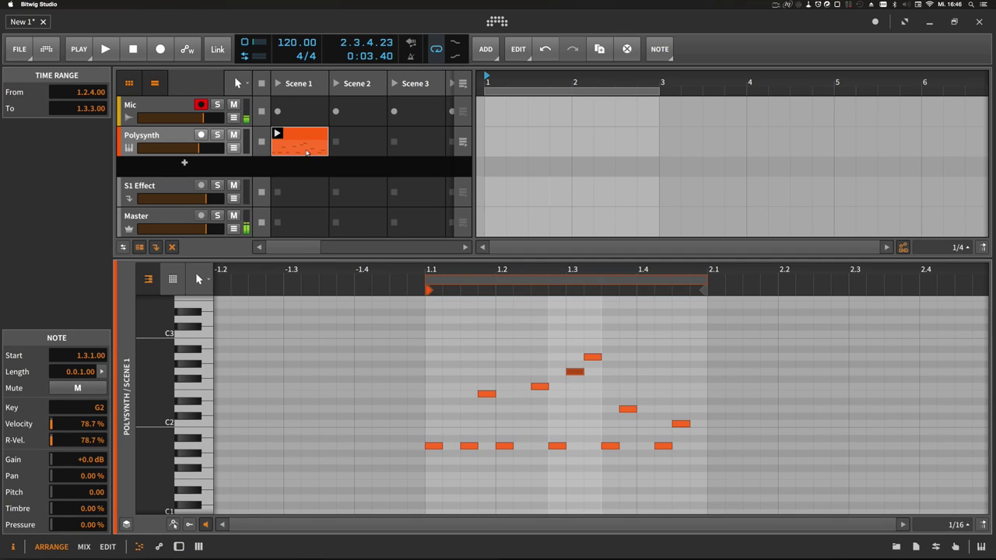
pyautogui.doubleClick(183, 137)
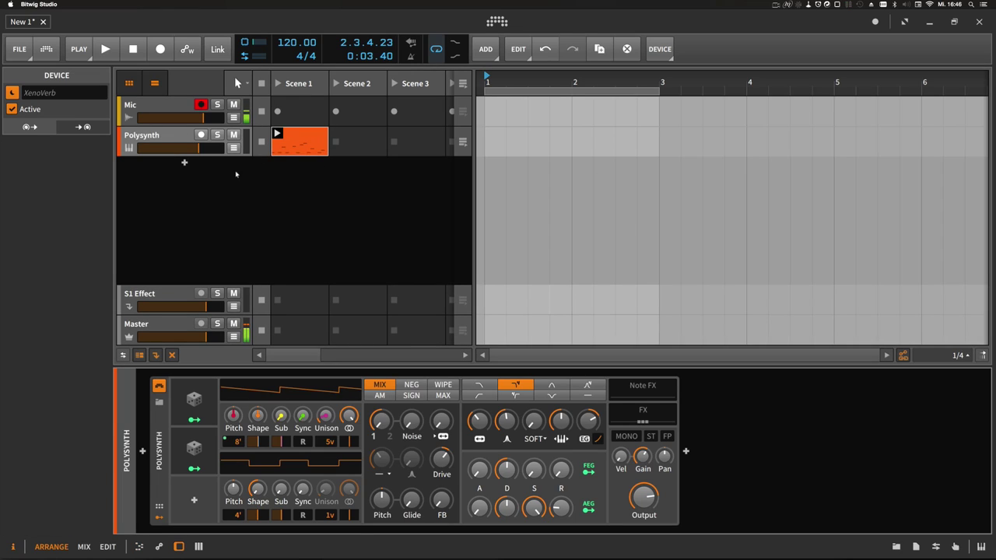
pyautogui.click(268, 218)
pyautogui.press('space')
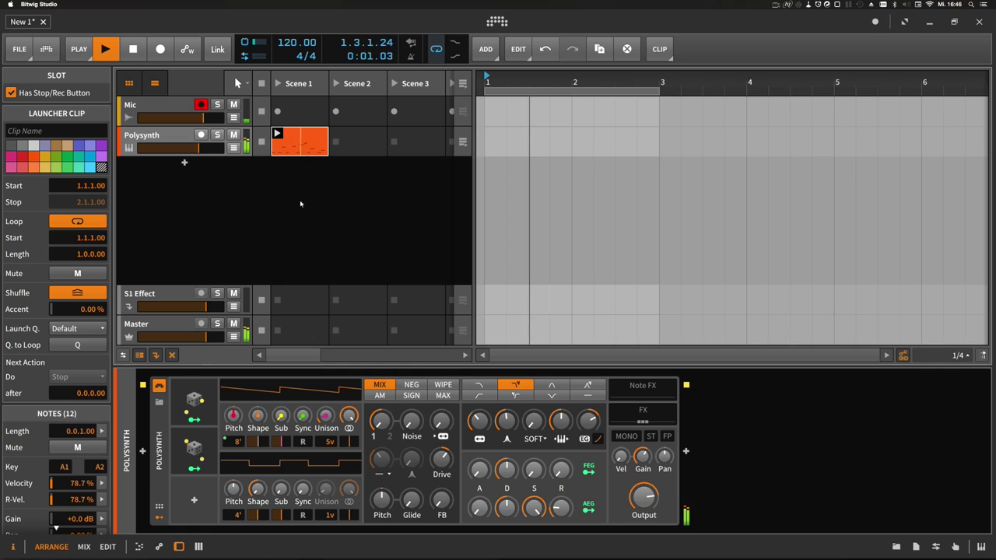
pyautogui.doubleClick(300, 140)
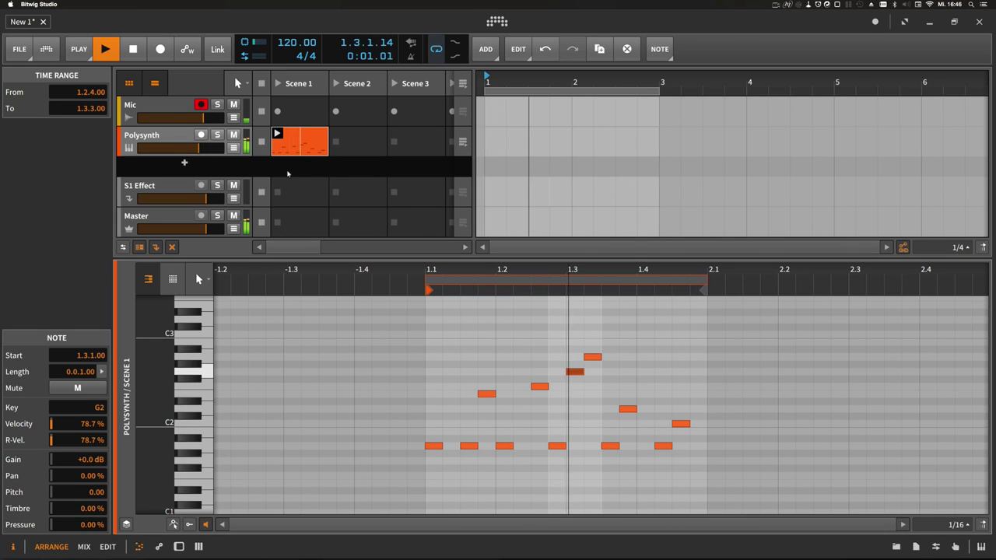
pyautogui.click(288, 173)
pyautogui.press('space')
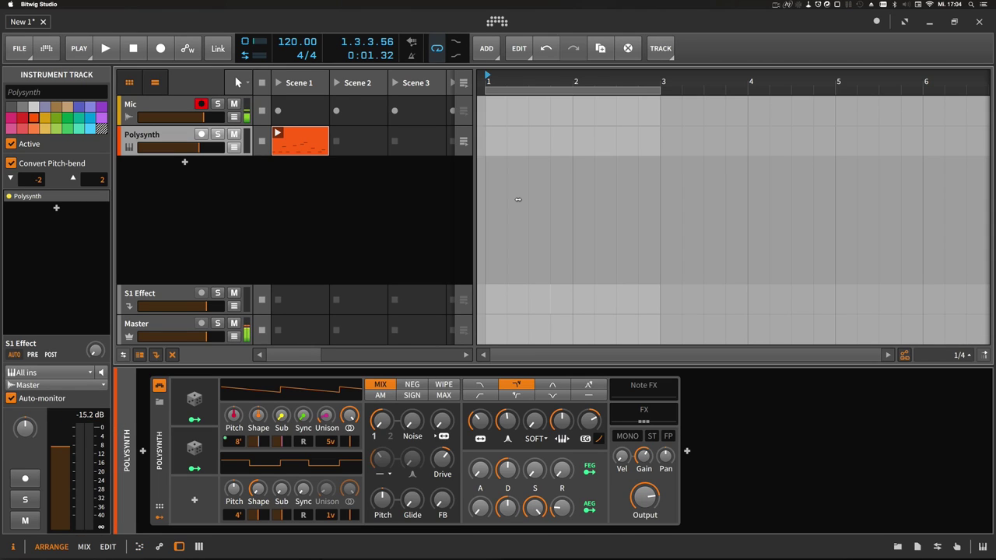
# Step: Add an instrument track named Midi Notes 1
pyautogui.rightClick(217, 169)
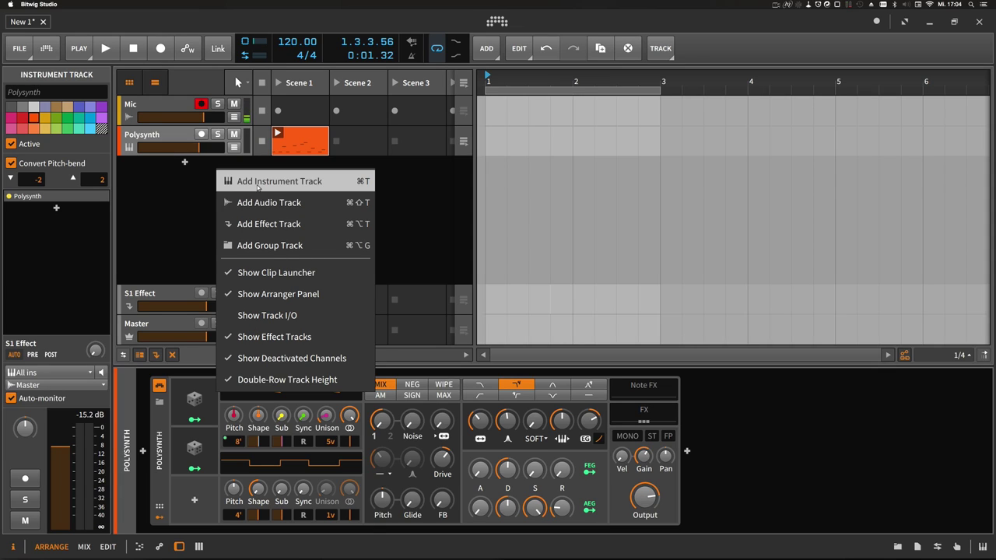
pyautogui.click(258, 181)
pyautogui.doubleClick(178, 166)
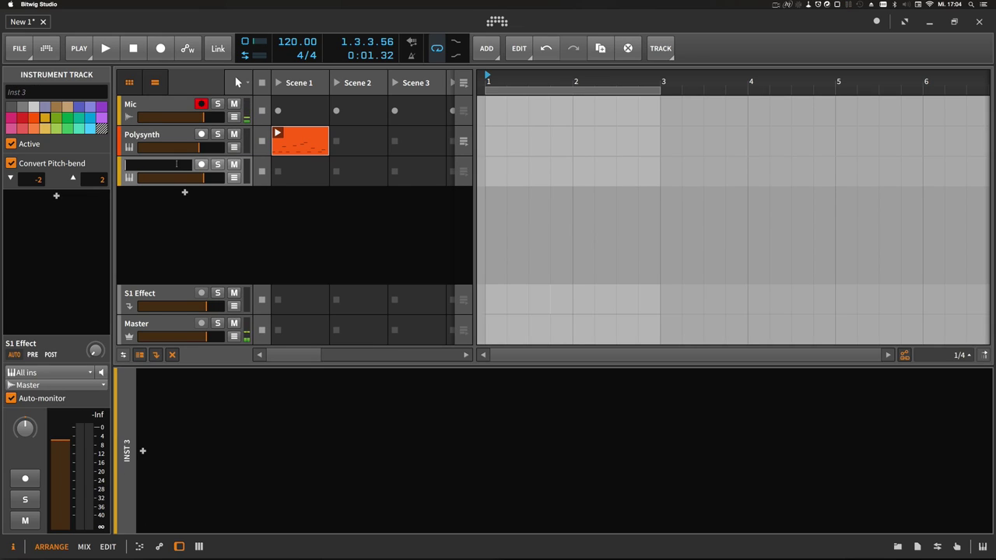
pyautogui.write('Midi Notes 1')
pyautogui.press('Return')
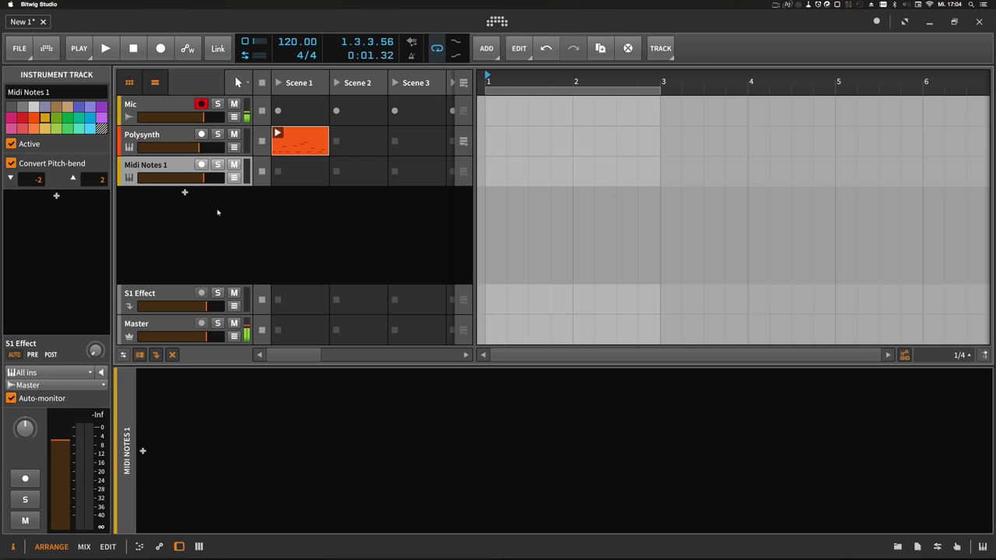
# Step: Add a second instrument track named Midi Notes 2 and move the Polysynth clip to Midi Notes 1
pyautogui.rightClick(220, 212)
pyautogui.click(232, 221)
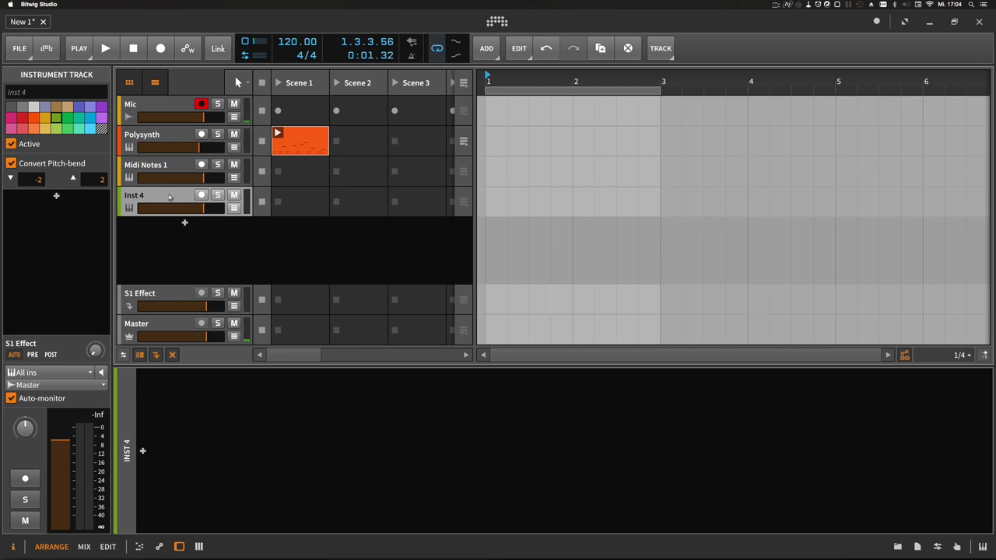
pyautogui.write('Midi Notes 2')
pyautogui.press('Return')
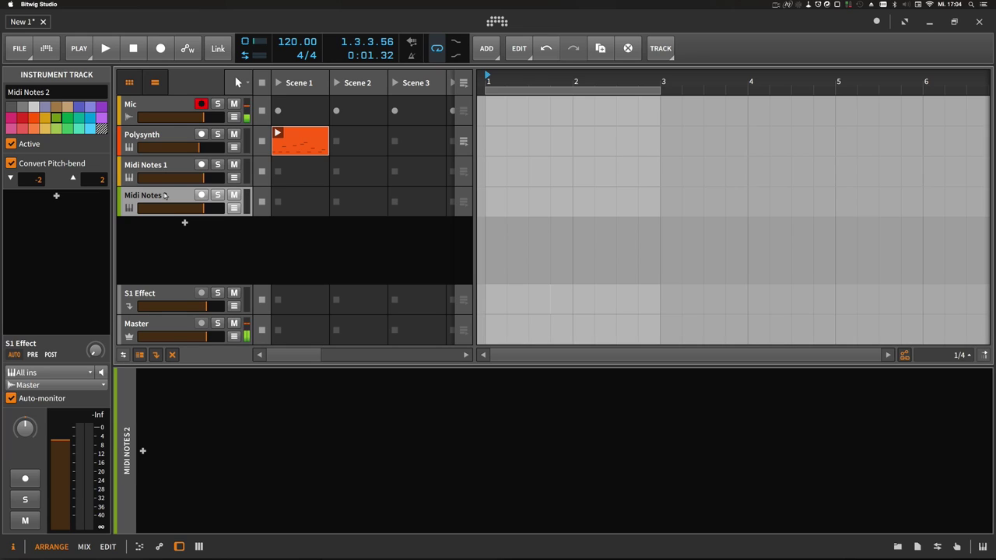
pyautogui.moveTo(301, 145); pyautogui.dragTo(301, 201)
# Step: Delete the repeated low bottom-row notes from the Midi Notes 1 clip
pyautogui.doubleClick(306, 179)
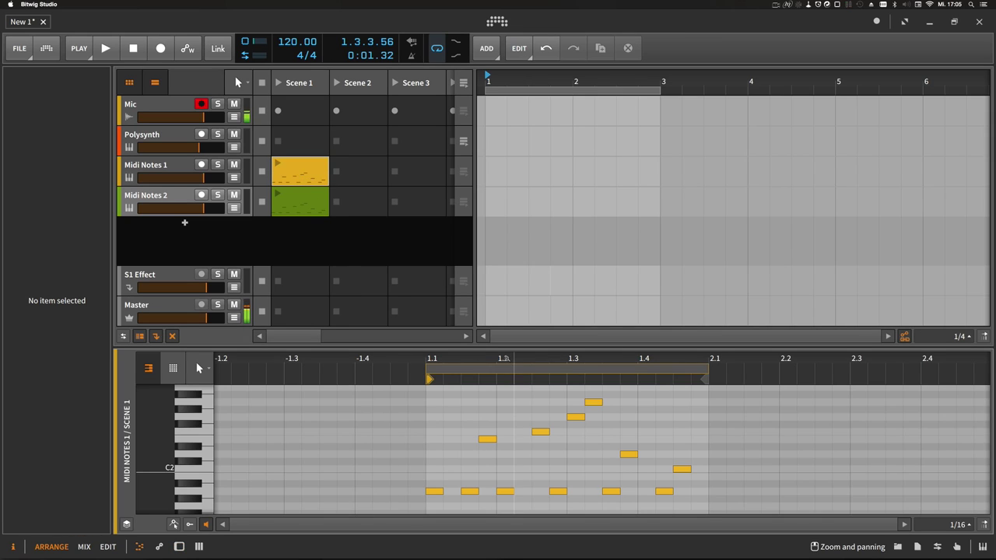
pyautogui.scroll(-1, 389, 467)
pyautogui.moveTo(389, 491); pyautogui.dragTo(667, 510)
pyautogui.press('Delete')
# Step: Delete the six upper melody notes from the Midi Notes 2 clip
pyautogui.click(300, 202)
pyautogui.scroll(1, 483, 415)
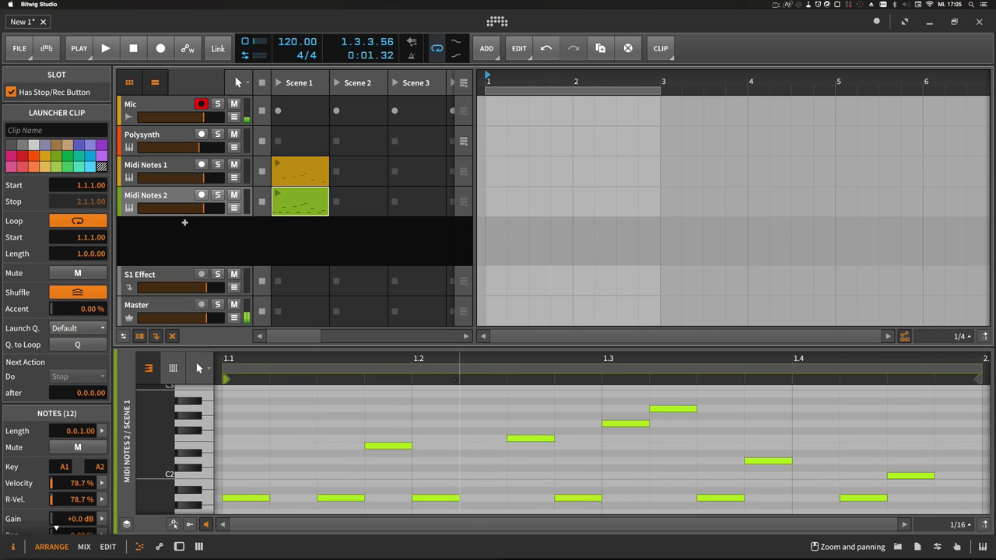
pyautogui.scroll(-2, 390, 409)
pyautogui.moveTo(336, 400); pyautogui.dragTo(589, 478)
pyautogui.press('Delete')
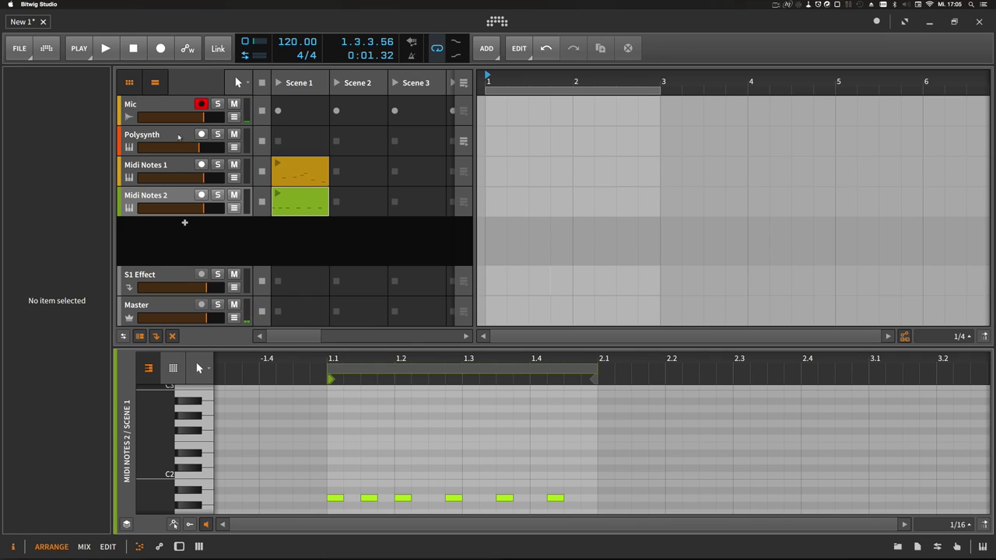
# Step: Insert a Note Receiver before Polysynth that takes notes from Midi Notes 1
pyautogui.click(179, 137)
pyautogui.press('d')
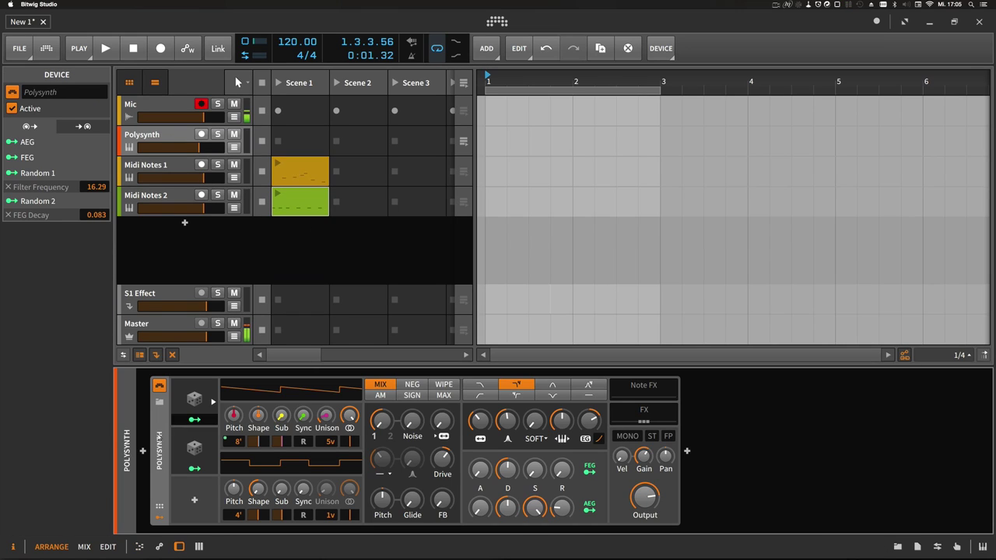
pyautogui.click(142, 450)
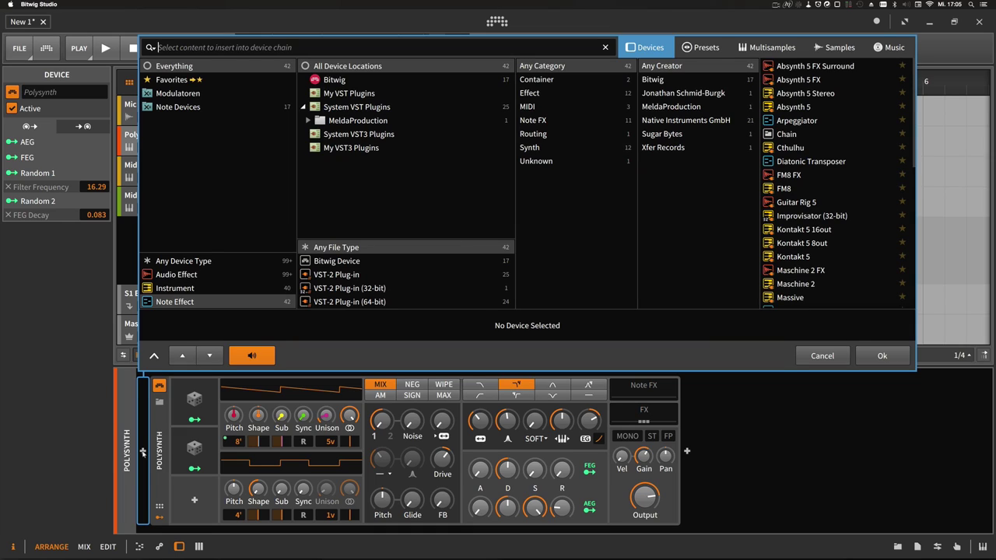
pyautogui.write('note rece')
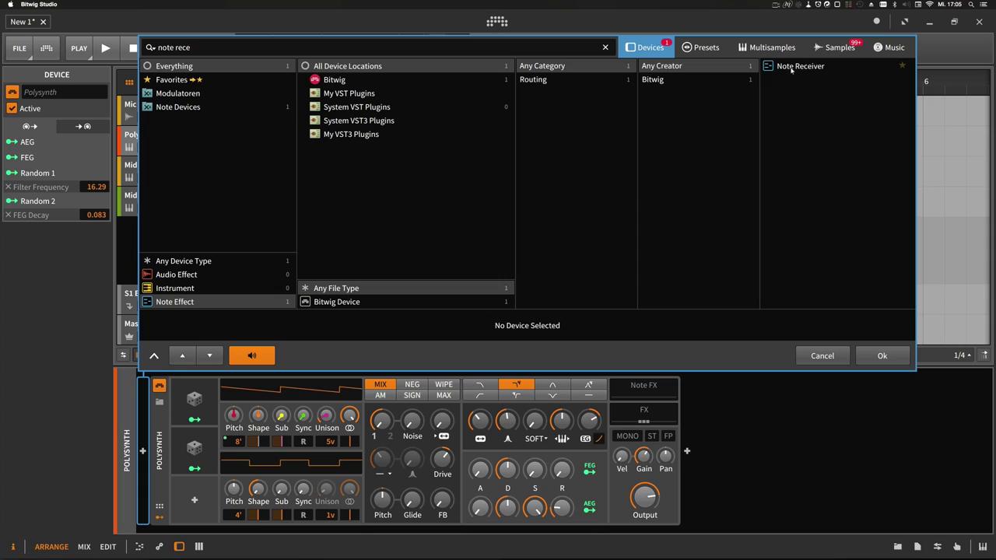
pyautogui.doubleClick(794, 69)
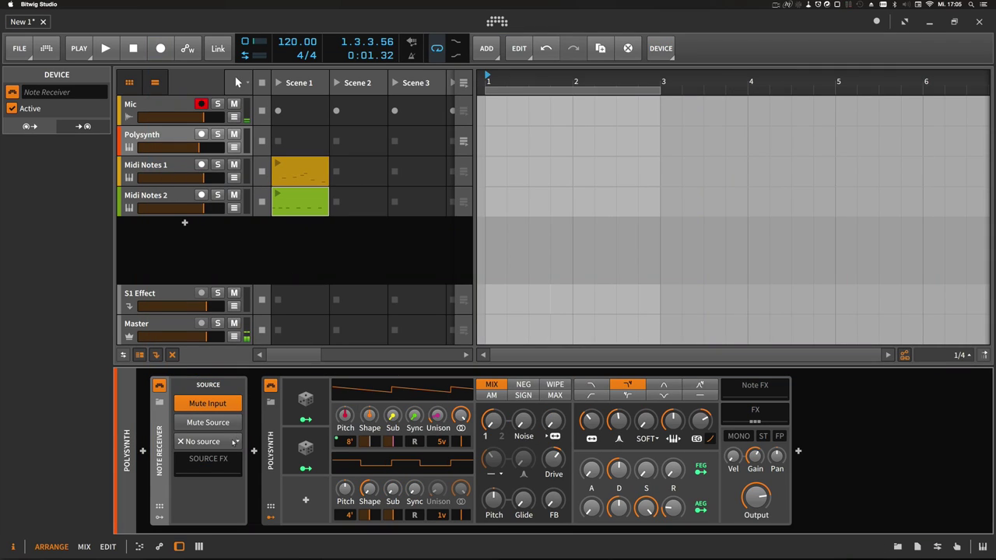
pyautogui.click(208, 442)
pyautogui.click(263, 520)
# Step: Duplicate the receiver, source it from Midi Notes 2 with input unmuted, and launch Midi Notes 1's clip
pyautogui.hotkey('ctrl', 'd')
pyautogui.click(327, 444)
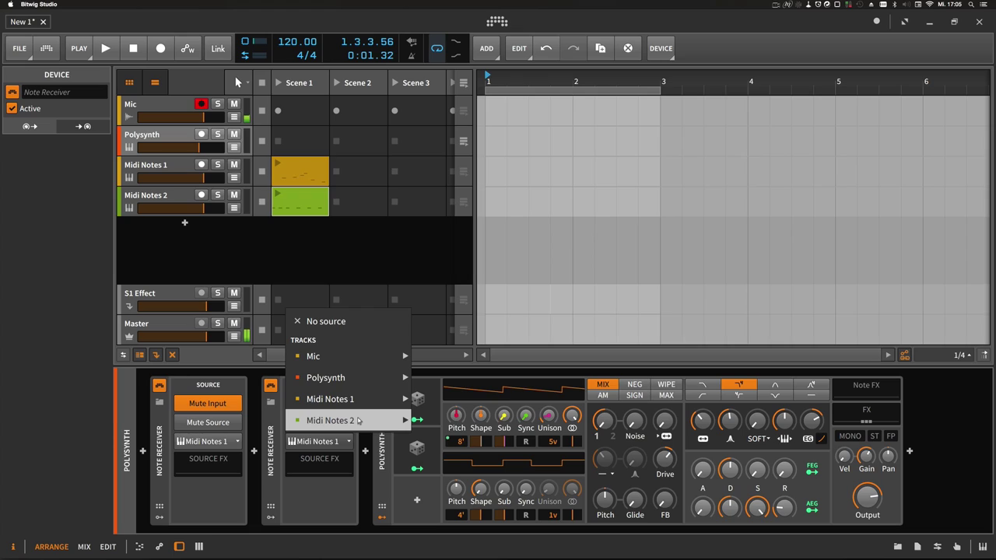
pyautogui.moveTo(363, 424)
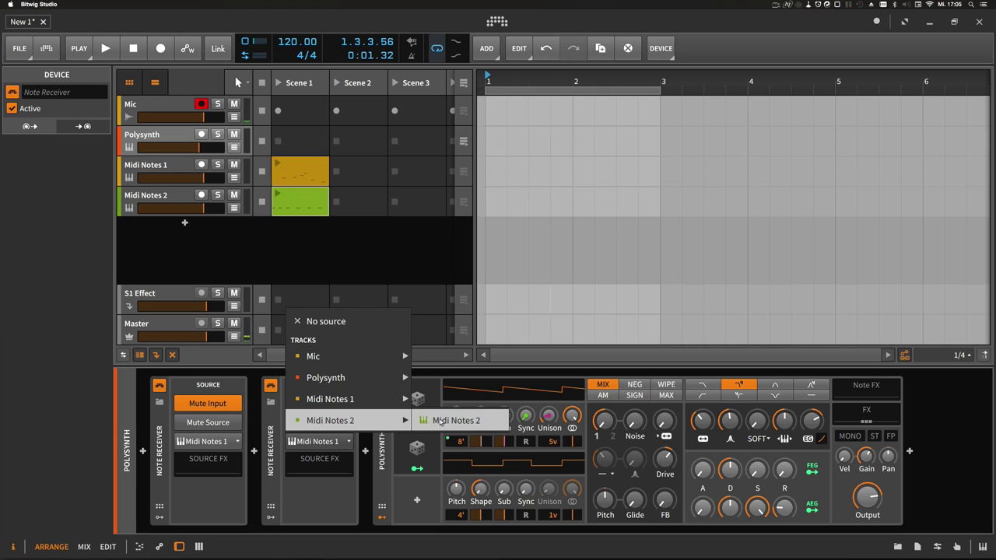
pyautogui.click(428, 421)
pyautogui.click(325, 405)
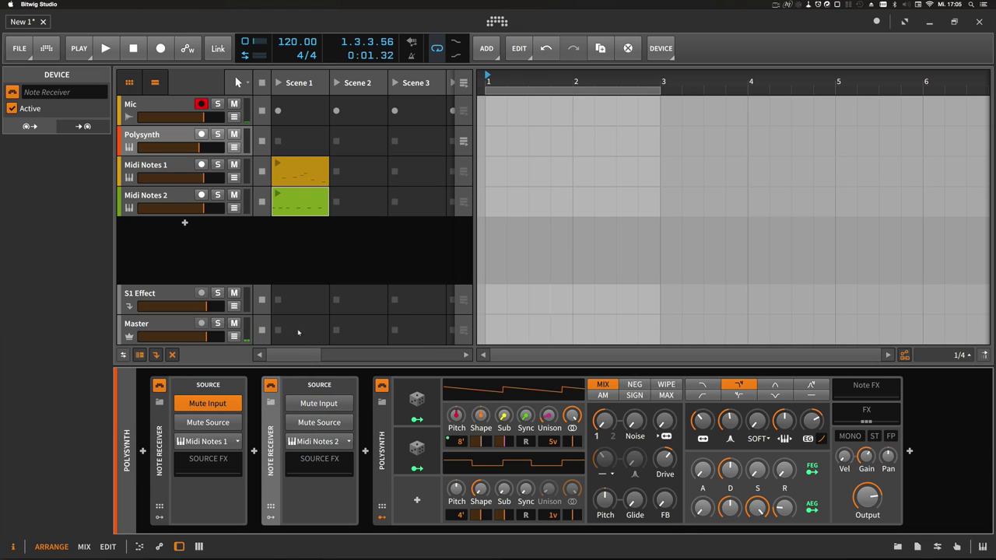
pyautogui.click(278, 165)
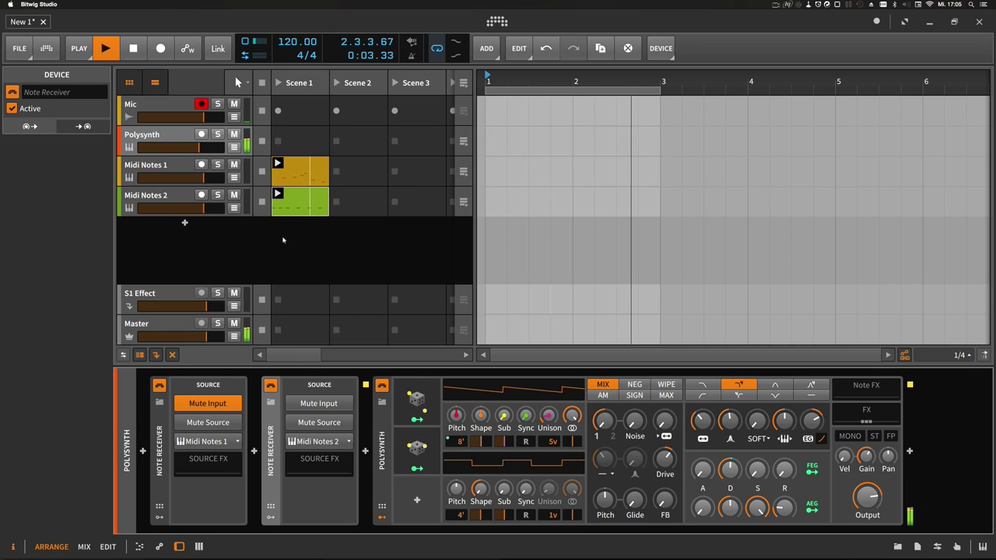
# Step: Audition both Midi Notes clips, stop, and move the Polysynth track below Midi Notes 2
pyautogui.click(300, 202)
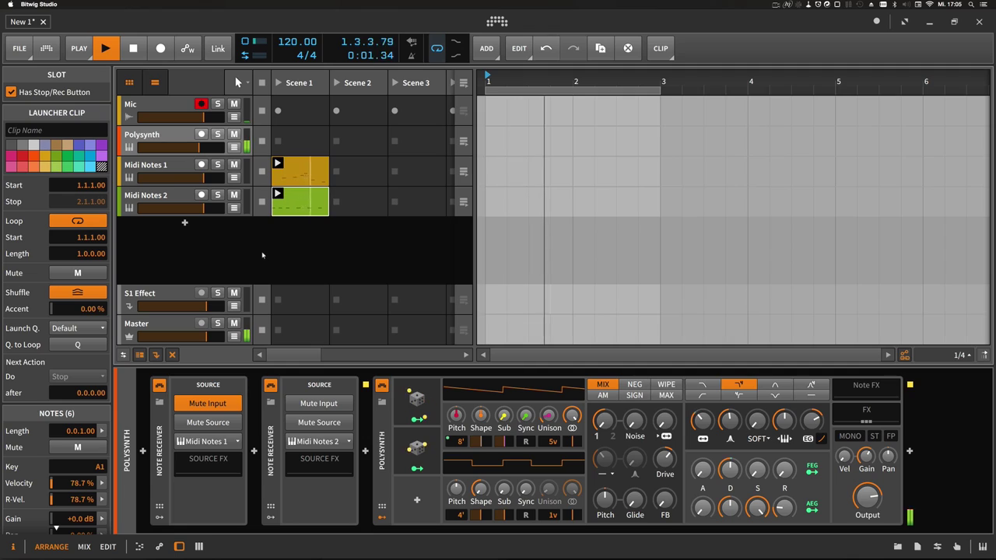
pyautogui.press('space')
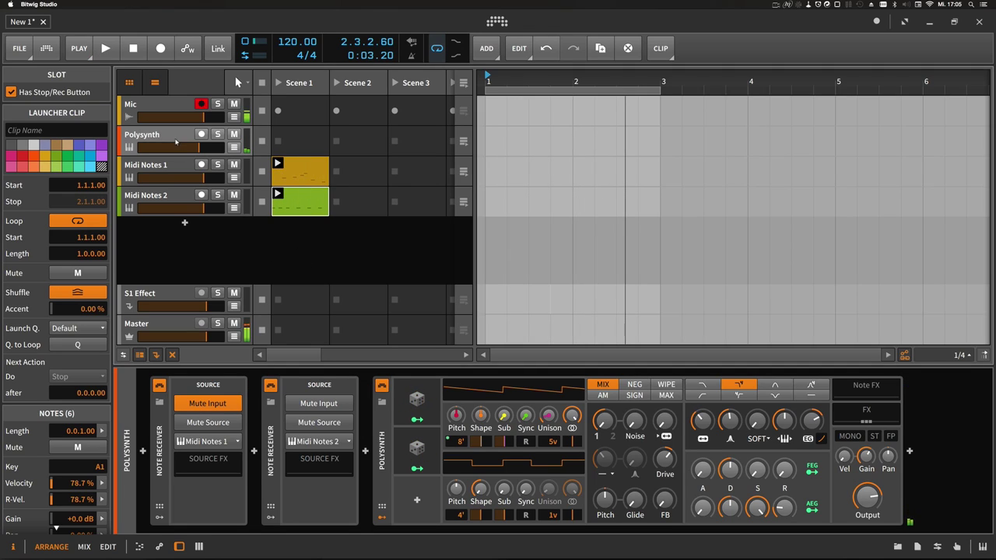
pyautogui.moveTo(176, 141); pyautogui.dragTo(176, 212)
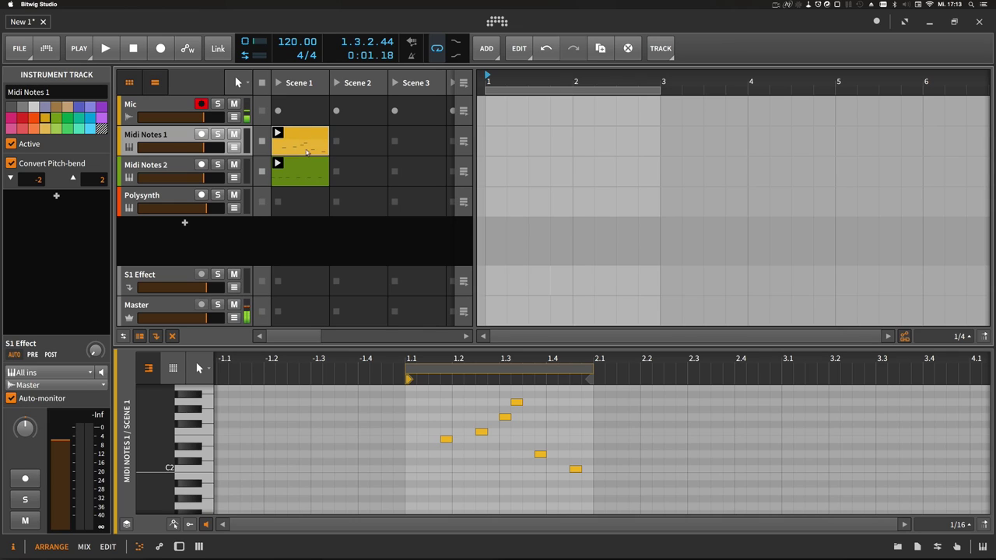
# Step: Add a Scene 2 clip to Midi Notes 1, set both clips' next action to Play Random, and play
pyautogui.doubleClick(346, 144)
pyautogui.keyDown('shift'); pyautogui.click(327, 150); pyautogui.keyUp('shift')
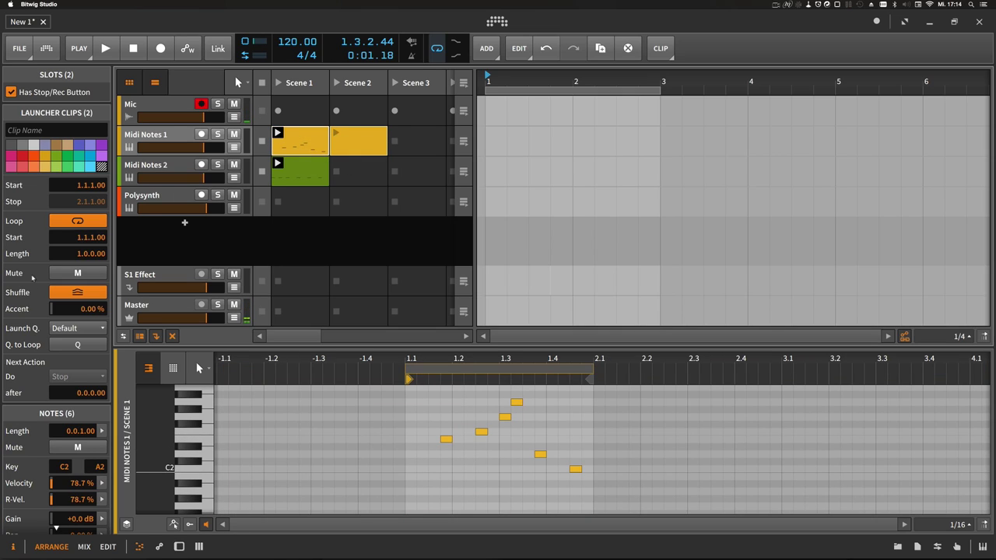
pyautogui.scroll(-1, 24, 373)
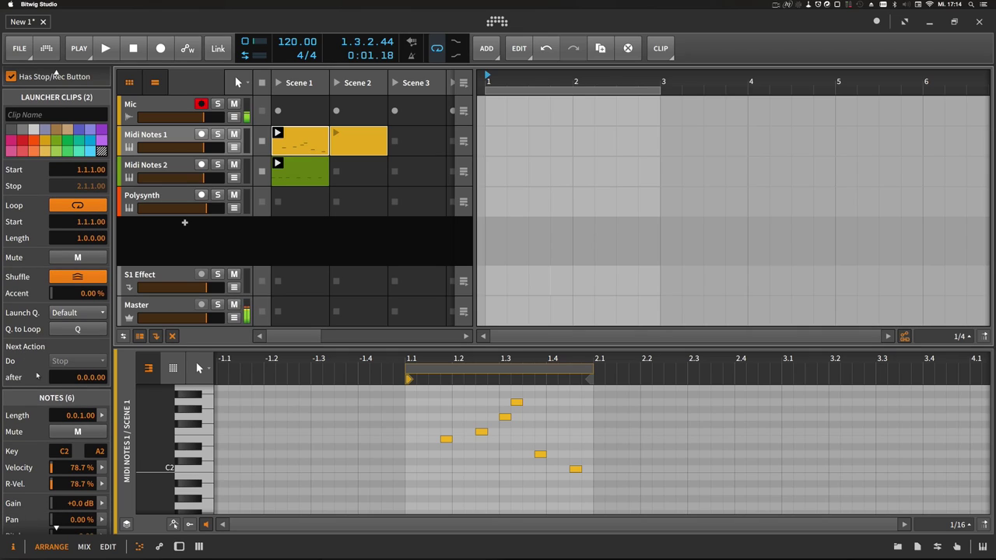
pyautogui.scroll(-1, 47, 374)
pyautogui.moveTo(49, 371); pyautogui.dragTo(50, 358)
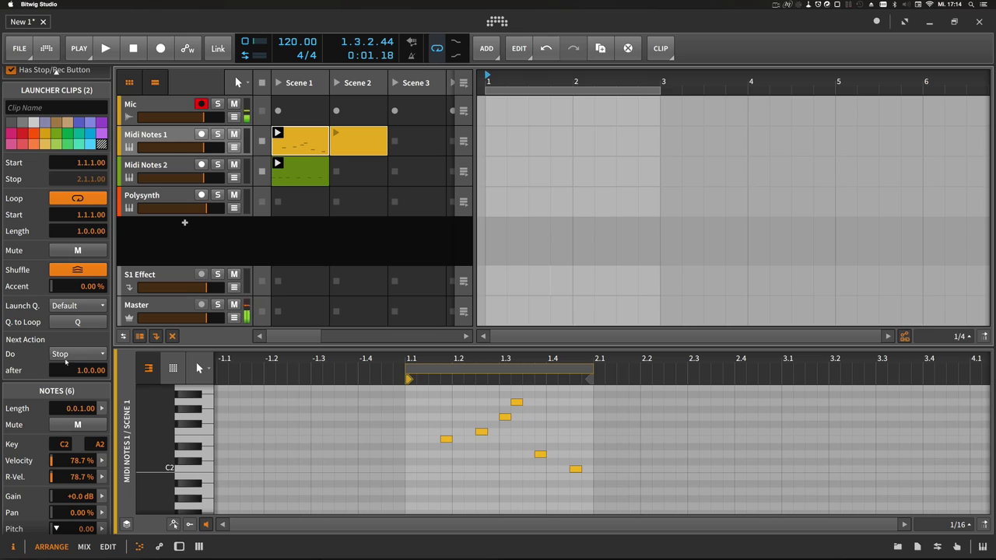
pyautogui.click(69, 356)
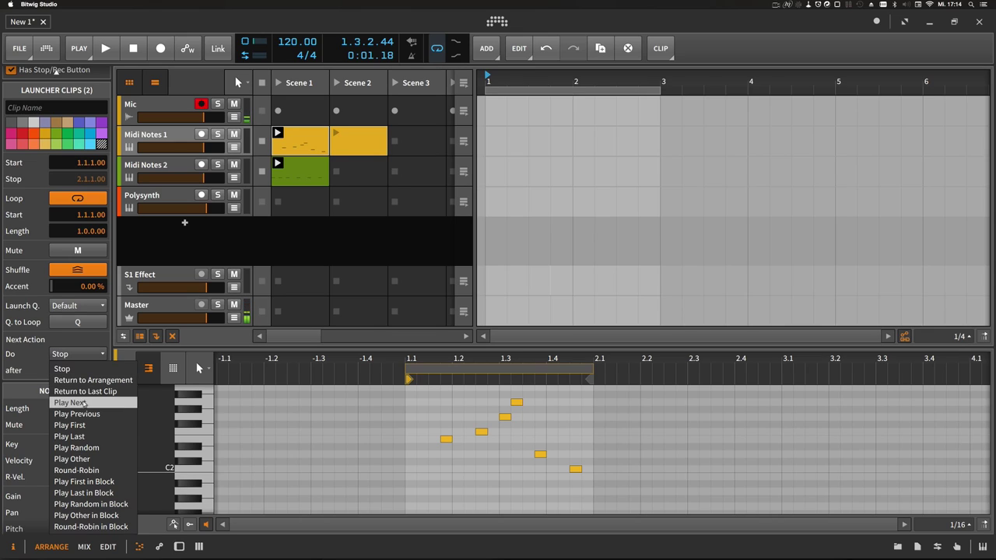
pyautogui.click(94, 449)
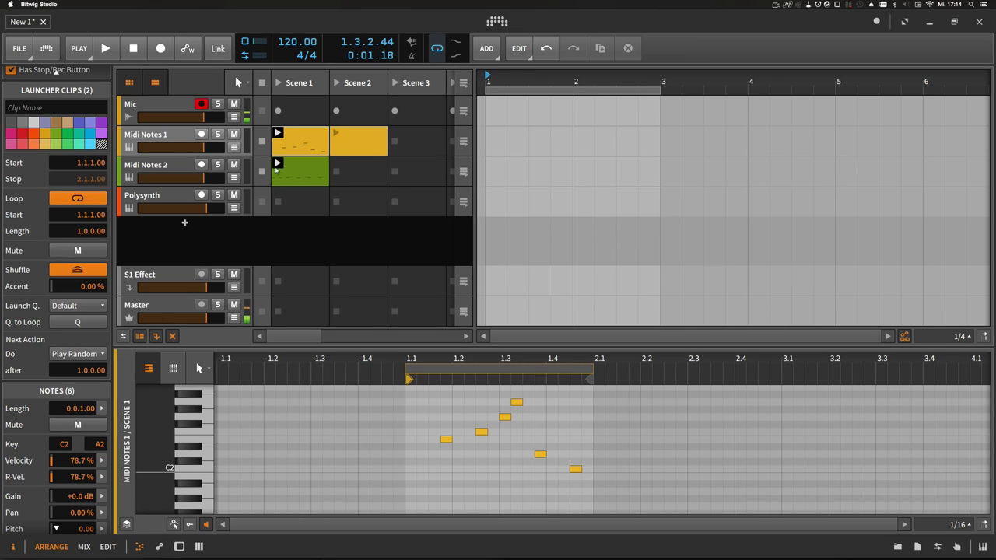
pyautogui.click(280, 82)
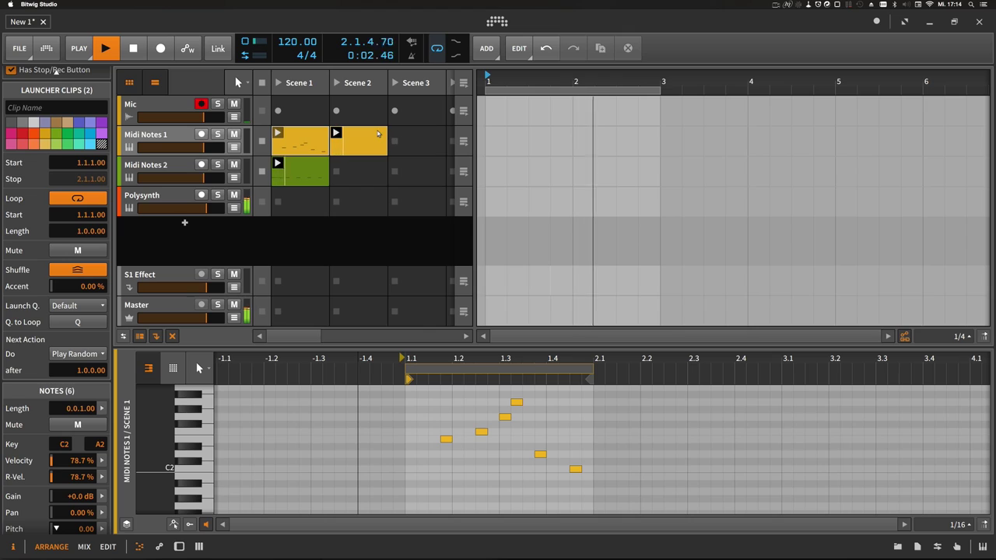
# Step: Stop playback and inspect Midi Notes 1's Scene 2 and Scene 1 clips
pyautogui.click(137, 56)
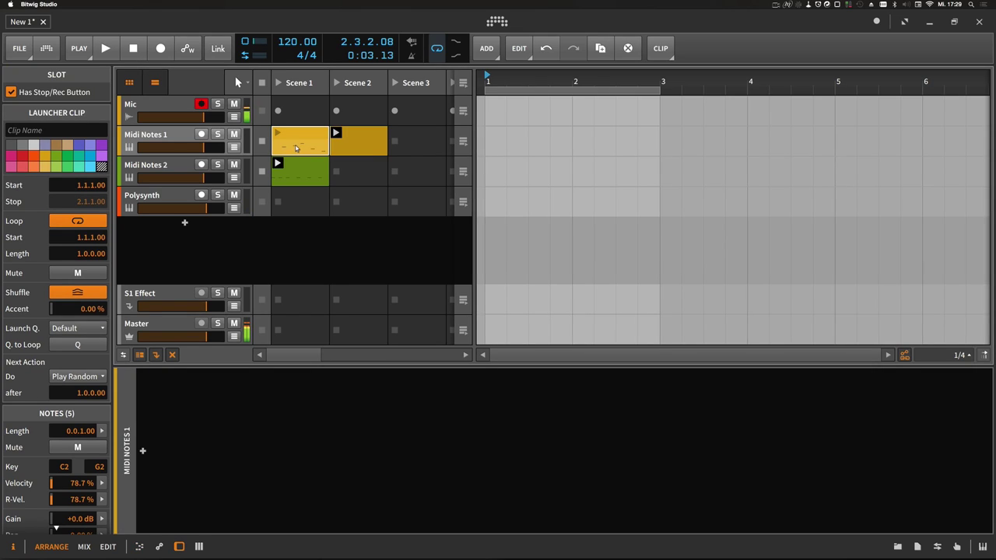
pyautogui.click(350, 148)
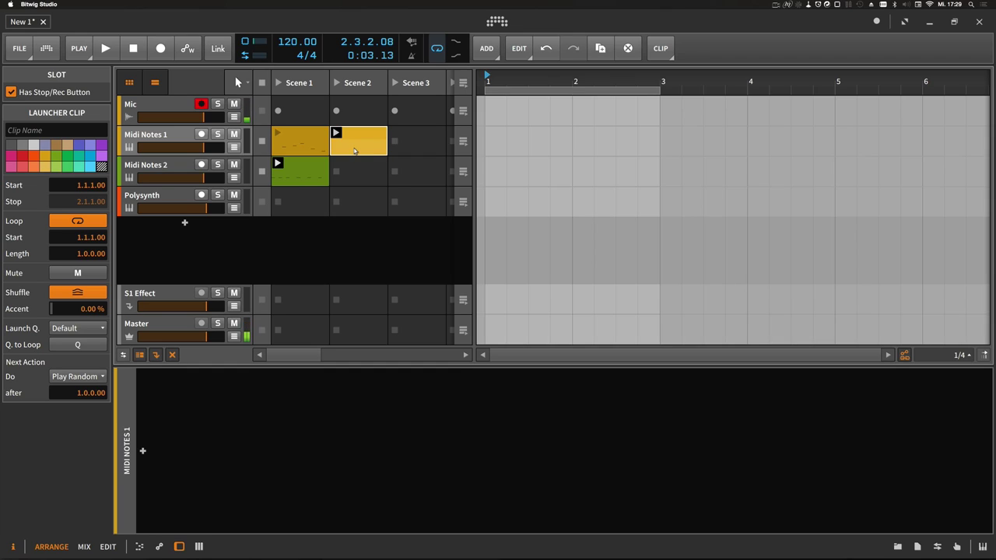
pyautogui.click(303, 146)
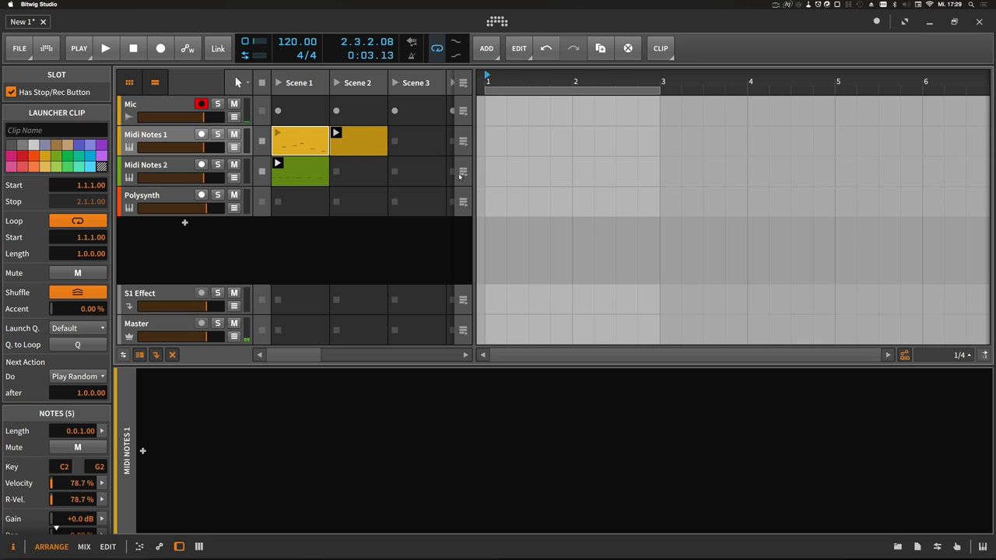
# Step: Widen the clip launcher, create Midi Notes 1 clips in Scenes 3–6, and launch Scene 1
pyautogui.moveTo(471, 174); pyautogui.dragTo(658, 187)
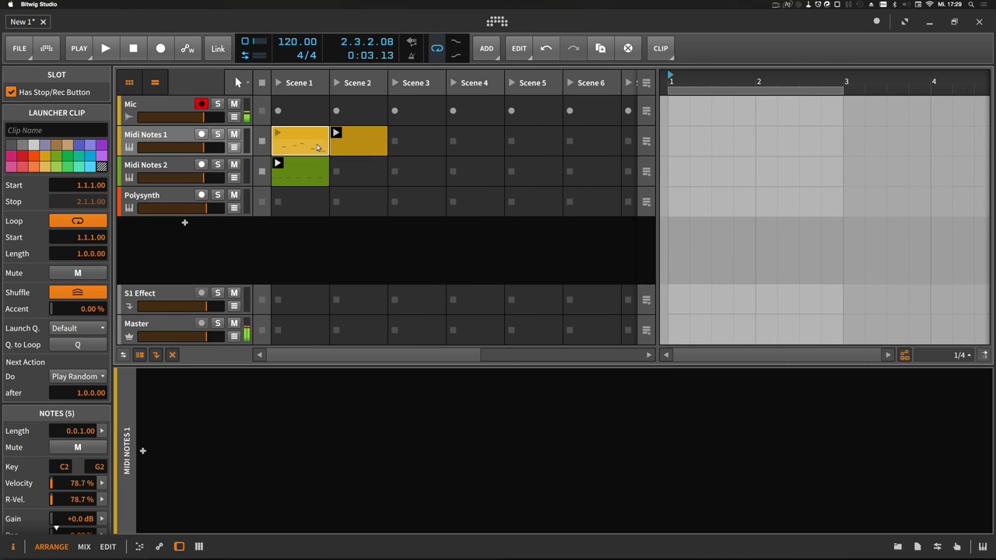
pyautogui.click(359, 154)
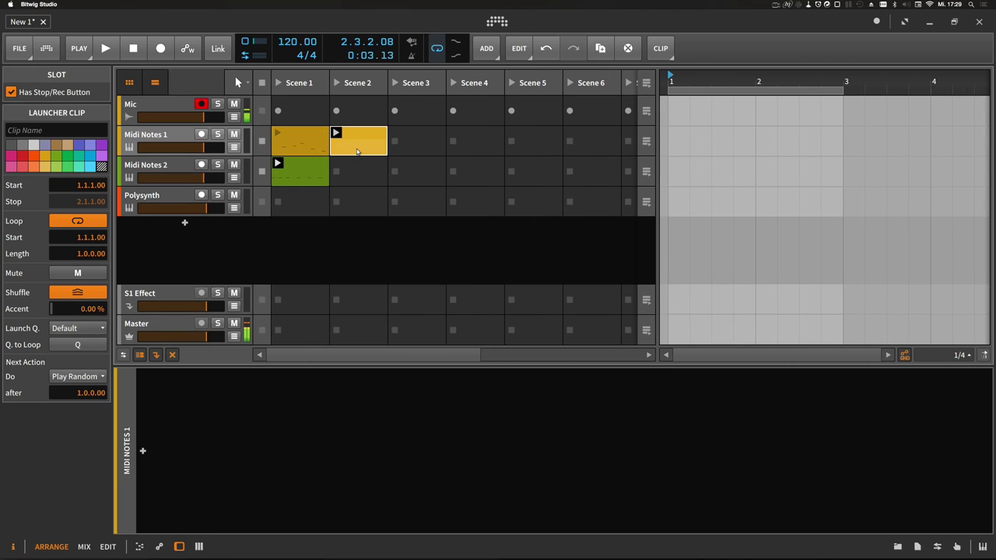
pyautogui.doubleClick(409, 148)
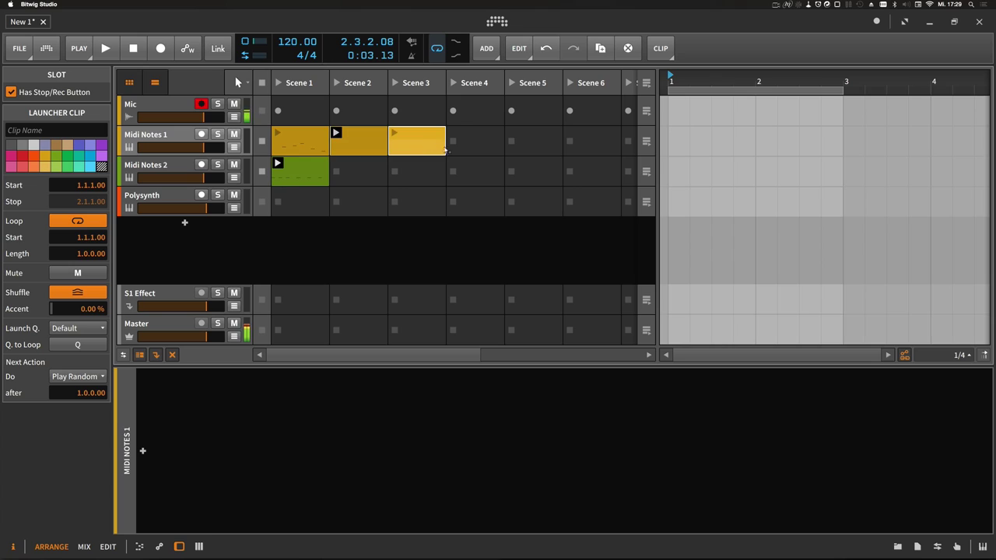
pyautogui.doubleClick(448, 149)
pyautogui.doubleClick(531, 156)
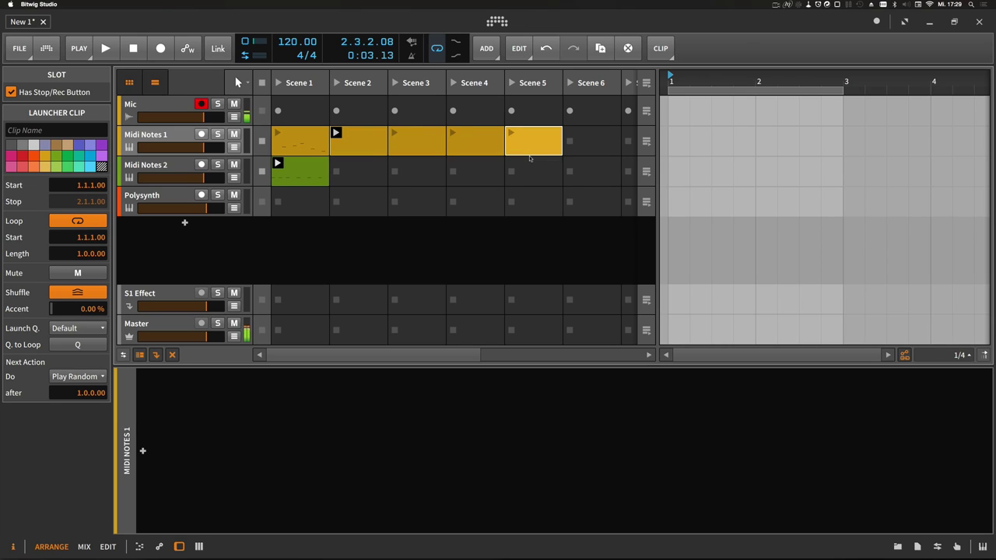
pyautogui.doubleClick(579, 151)
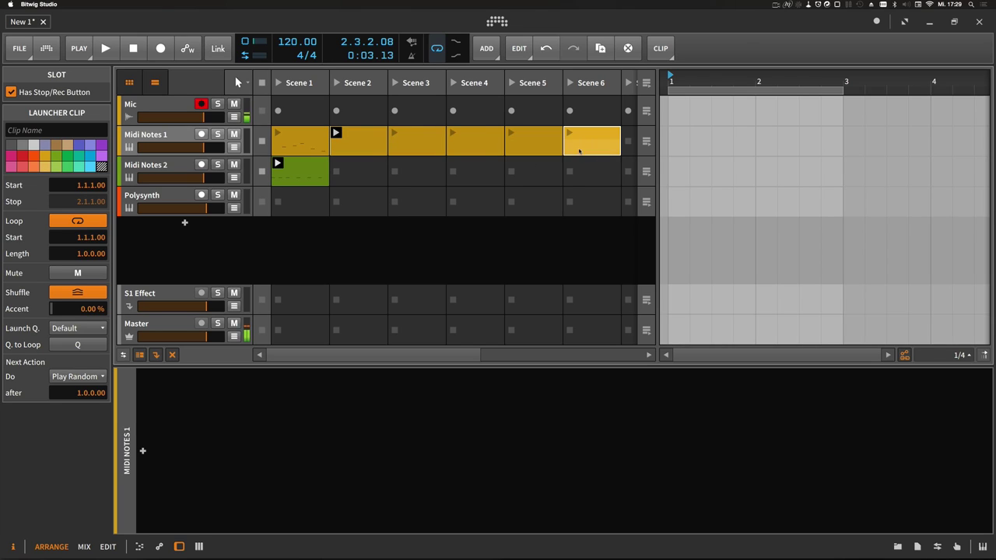
pyautogui.click(365, 153)
pyautogui.click(278, 134)
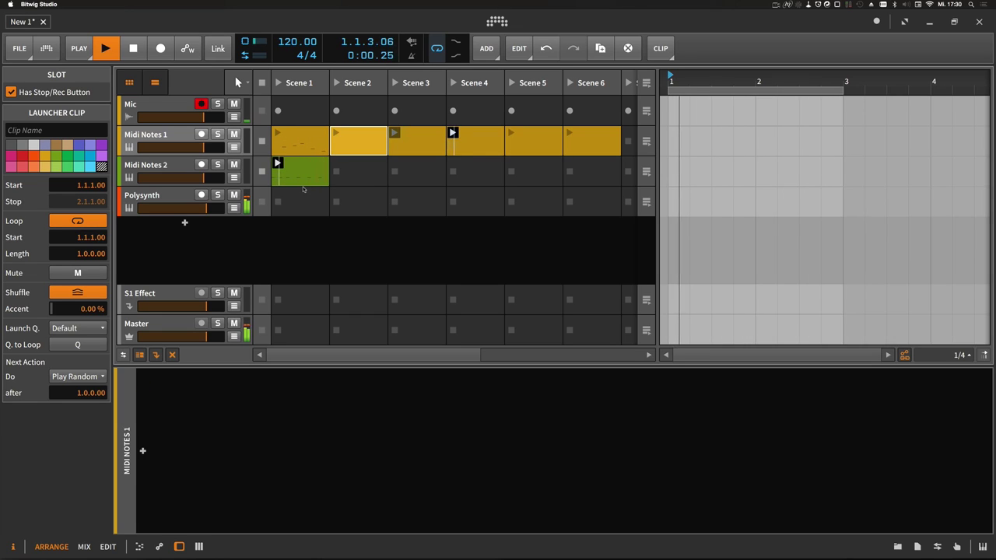
# Step: Stop playback and select the Midi Notes 1 Scene 1 clip and its track
pyautogui.press('space')
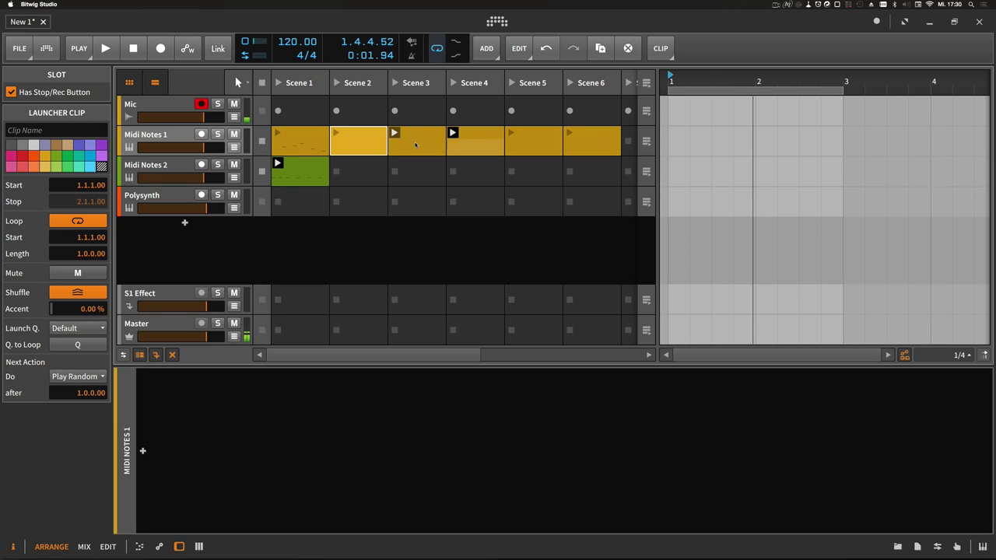
pyautogui.click(302, 147)
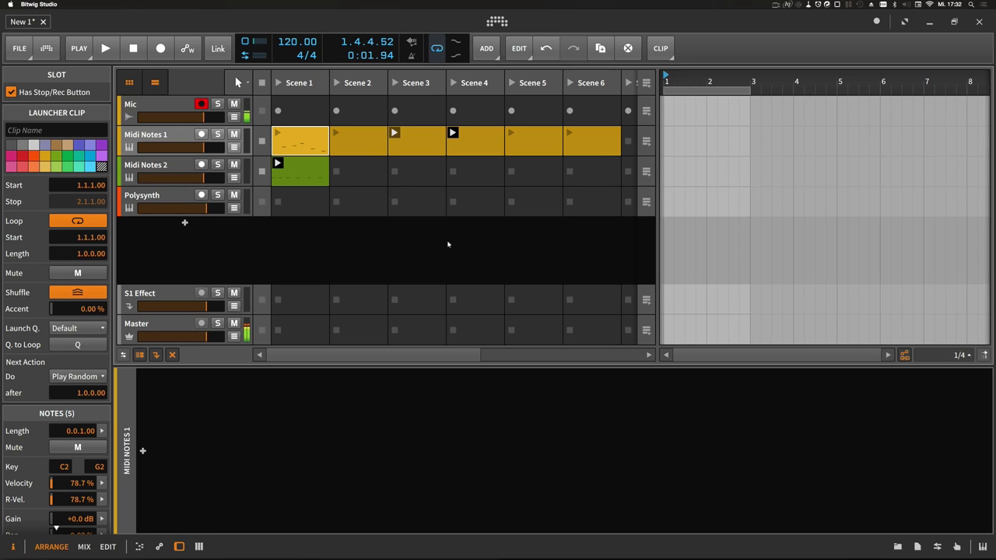
pyautogui.click(172, 140)
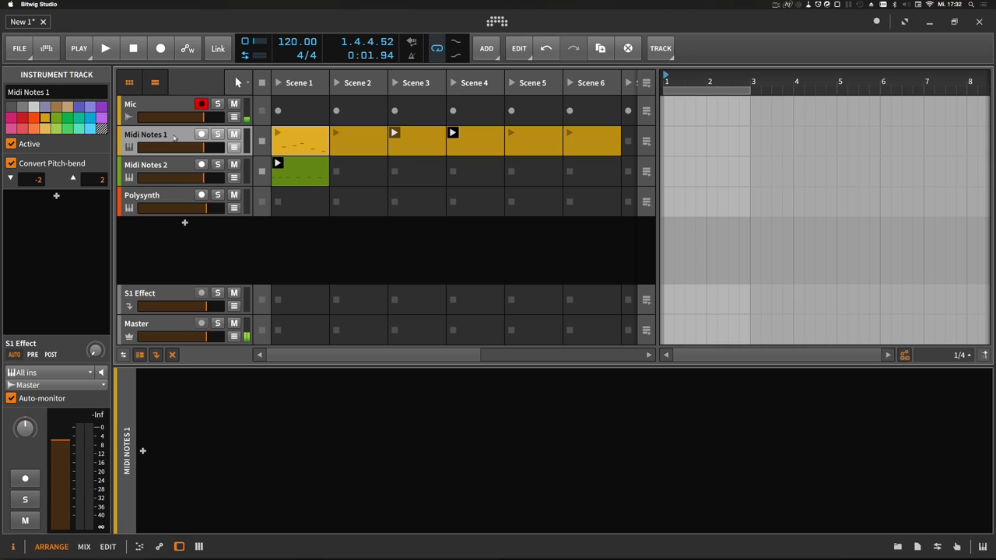
# Step: Duplicate the Midi Notes 1 track and rename the copy Midi Notes 3
pyautogui.press('super+d')
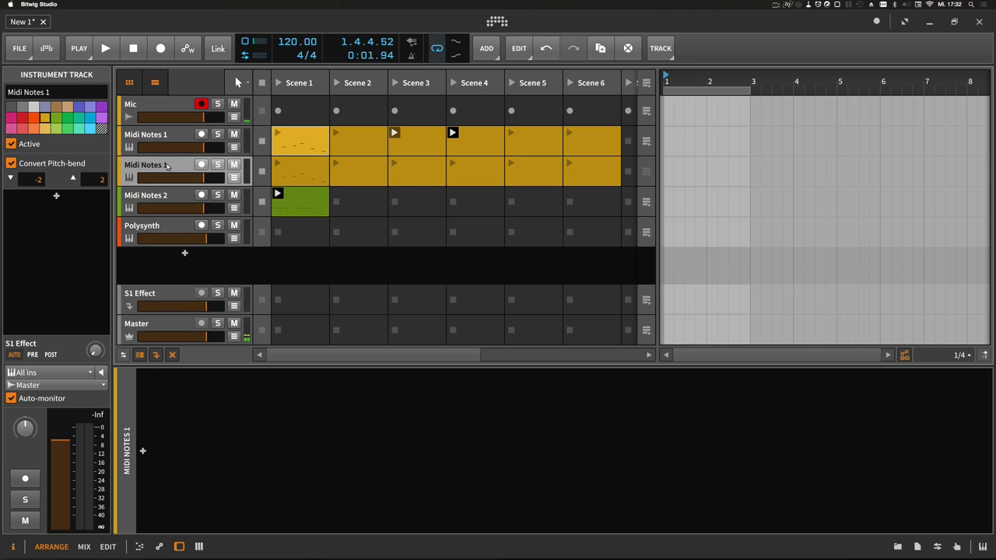
pyautogui.doubleClick(166, 164)
pyautogui.click(166, 165)
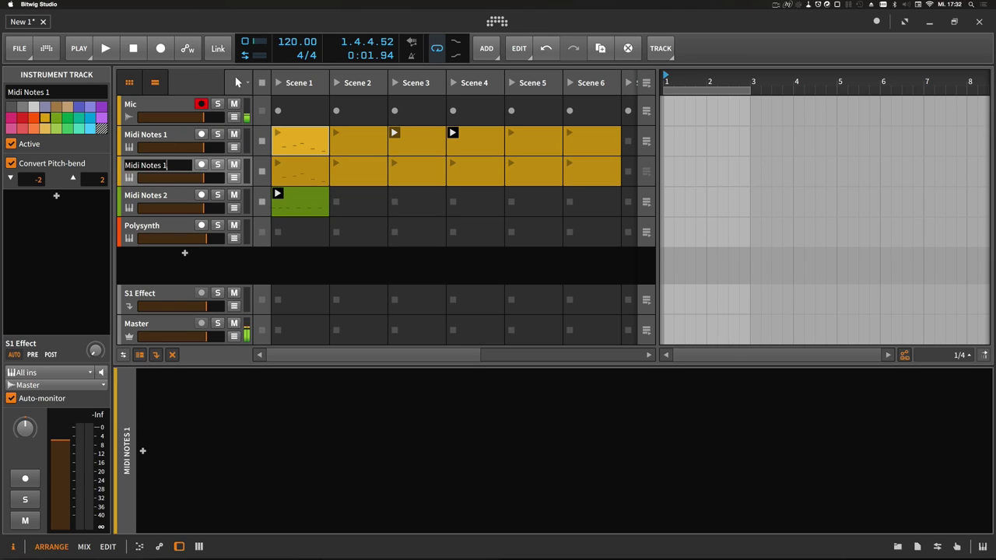
pyautogui.press('BackSpace')
pyautogui.write('3')
pyautogui.press('Return')
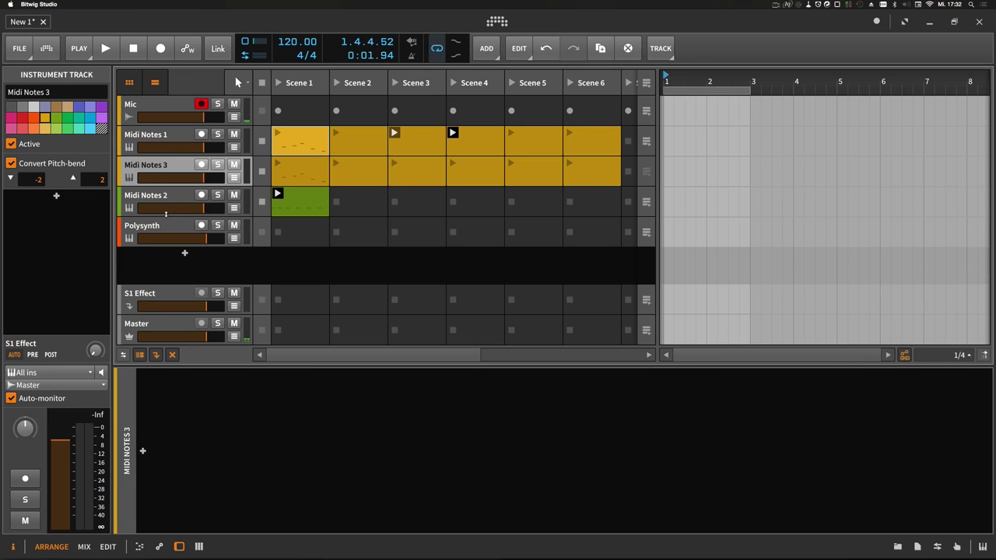
# Step: Add a third Note Receiver on Polysynth taking notes from Midi Notes 3
pyautogui.click(166, 230)
pyautogui.click(271, 441)
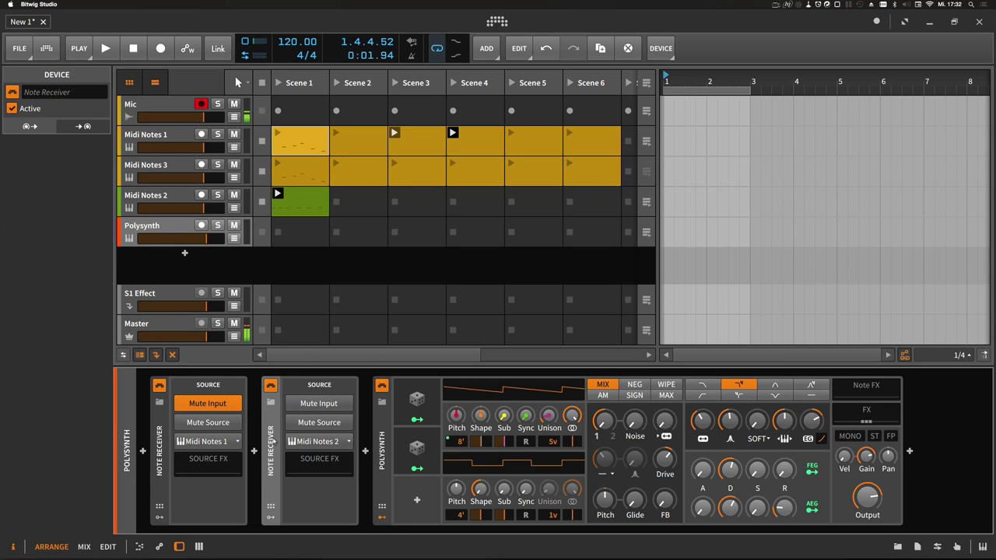
pyautogui.press('super+d')
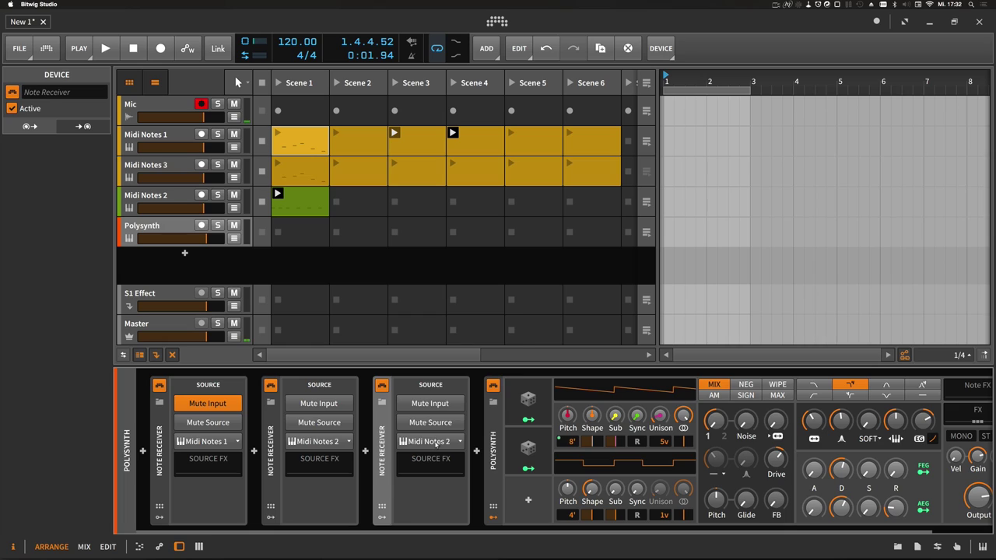
pyautogui.click(435, 442)
pyautogui.moveTo(498, 377)
pyautogui.click(543, 382)
# Step: Delete the highest note, at 1.3, from the Midi Notes 3 Scene 1 clip
pyautogui.click(312, 185)
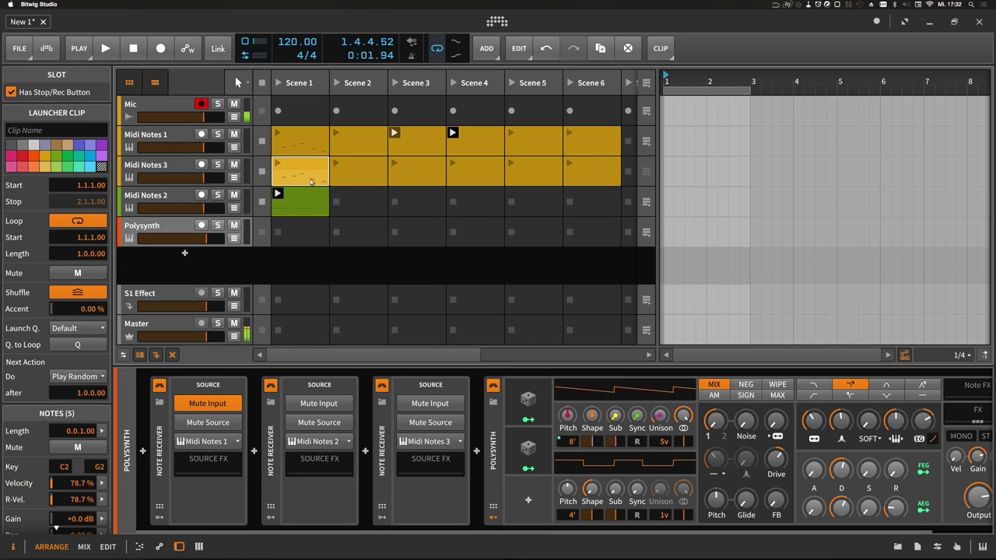
pyautogui.doubleClick(302, 178)
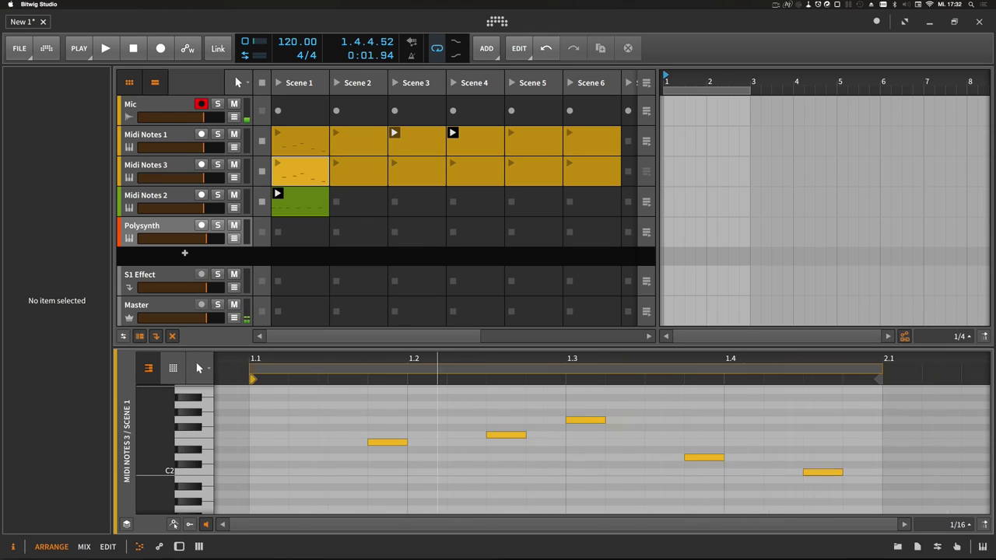
pyautogui.scroll(-1, 436, 409)
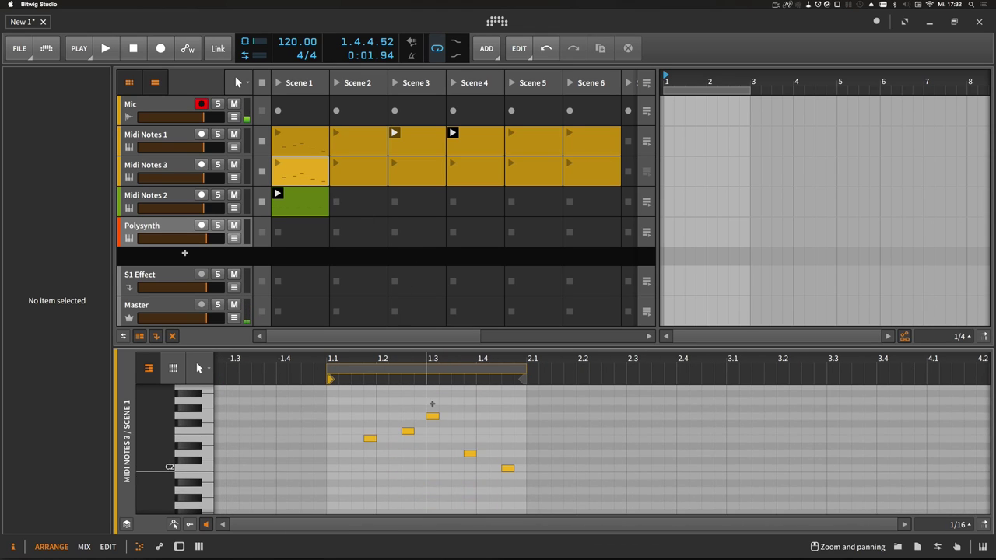
pyautogui.scroll(1, 444, 415)
pyautogui.moveTo(422, 402); pyautogui.dragTo(454, 421)
pyautogui.press('Delete')
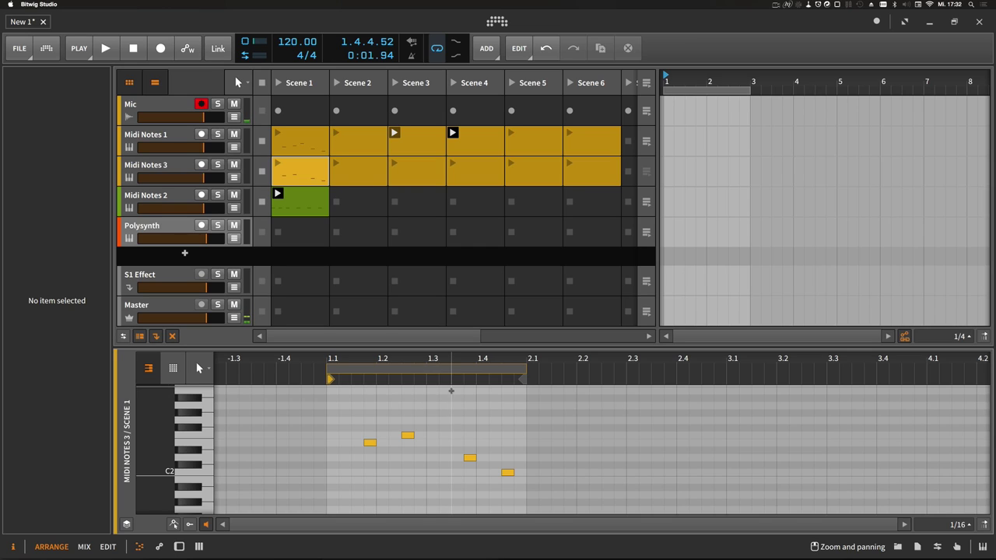
# Step: Delete four notes from the Midi Notes 1 Scene 1 clip, leaving one note
pyautogui.click(308, 146)
pyautogui.moveTo(418, 428); pyautogui.dragTo(535, 478)
pyautogui.press('Delete')
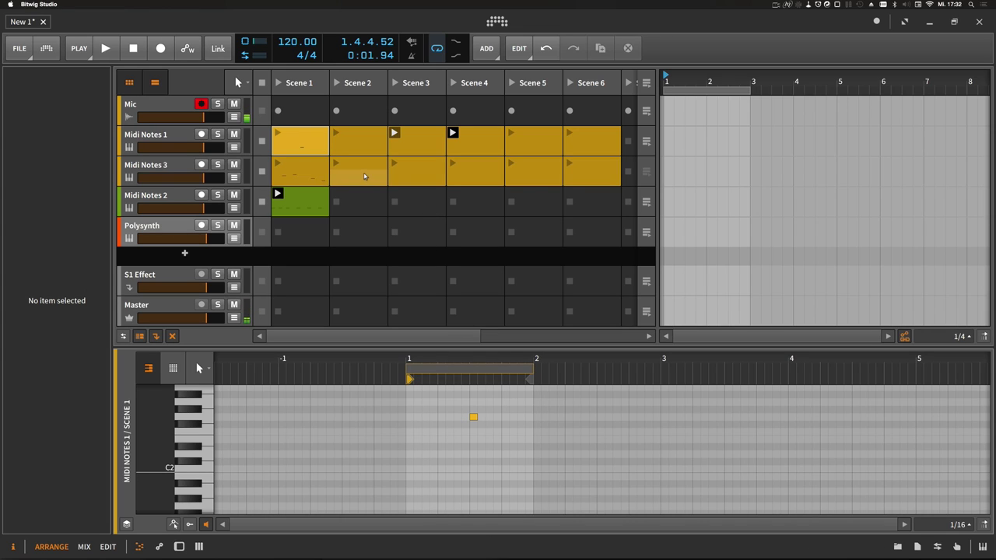
# Step: Delete the Midi Notes 3 clips in Scenes 4, 5 and 6
pyautogui.click(363, 176)
pyautogui.click(423, 171)
pyautogui.click(498, 182)
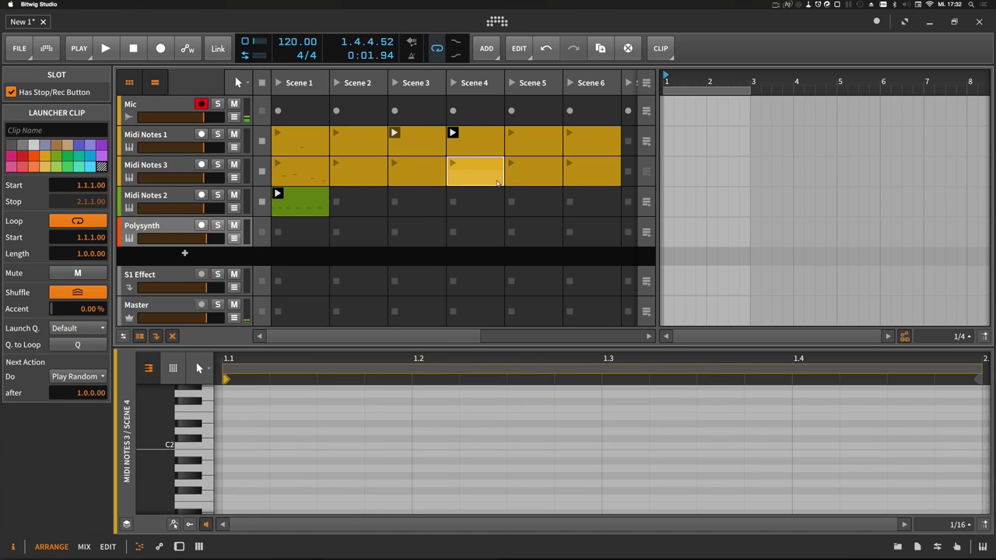
pyautogui.keyDown('shift'); pyautogui.click(532, 172); pyautogui.keyUp('shift')
pyautogui.keyDown('shift'); pyautogui.click(592, 172); pyautogui.keyUp('shift')
pyautogui.press('Delete')
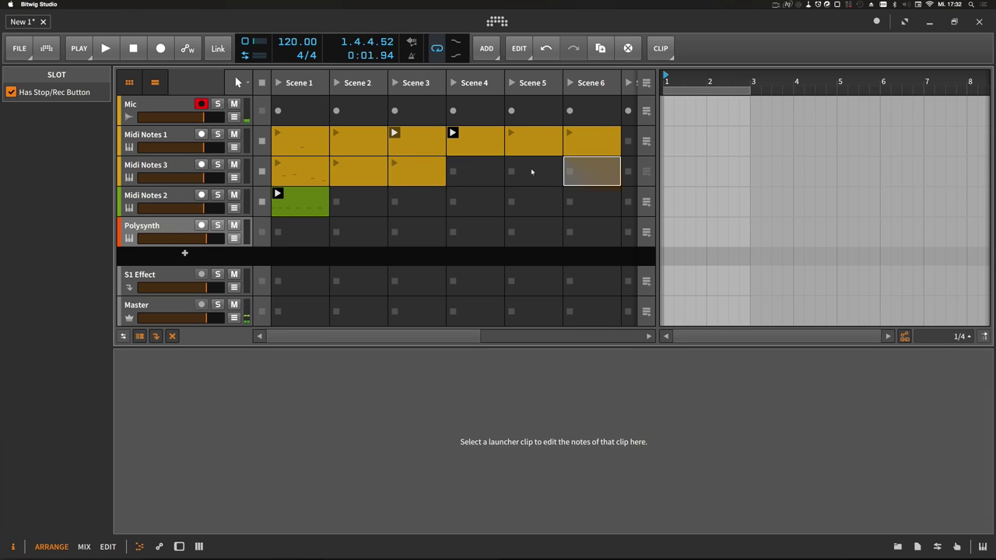
# Step: Review the notes of the Scene 1 clips on Midi Notes 1, 3 and 2
pyautogui.click(417, 148)
pyautogui.click(191, 146)
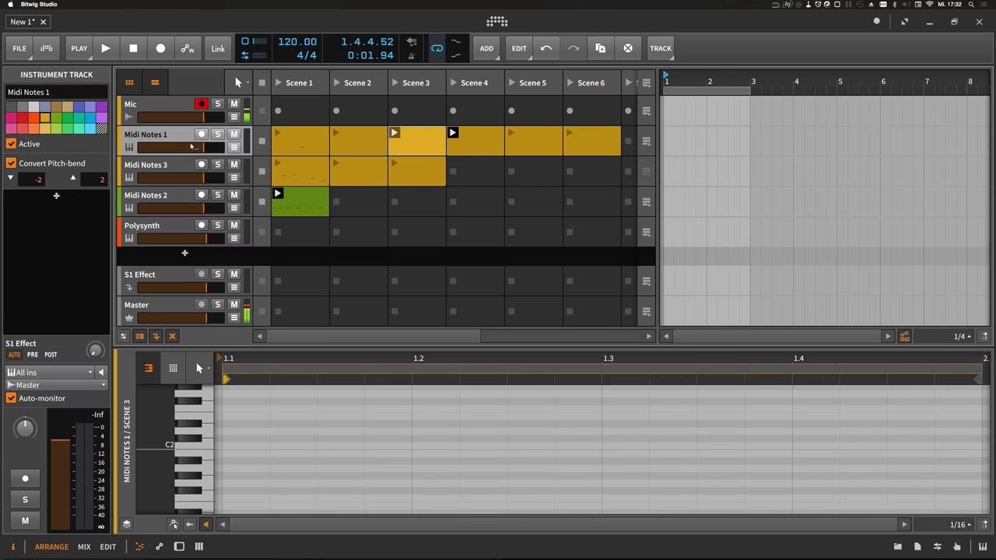
pyautogui.click(292, 148)
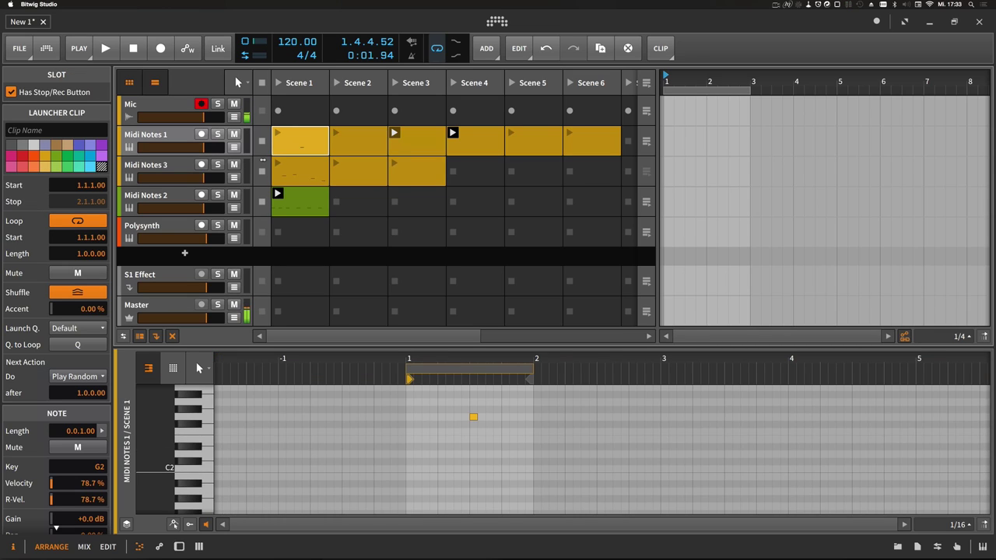
pyautogui.click(164, 165)
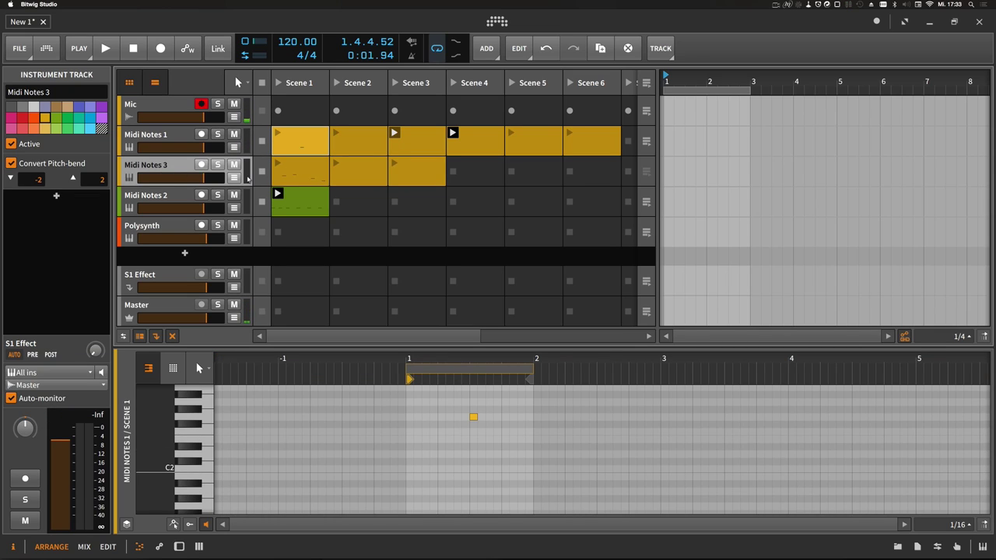
pyautogui.click(301, 180)
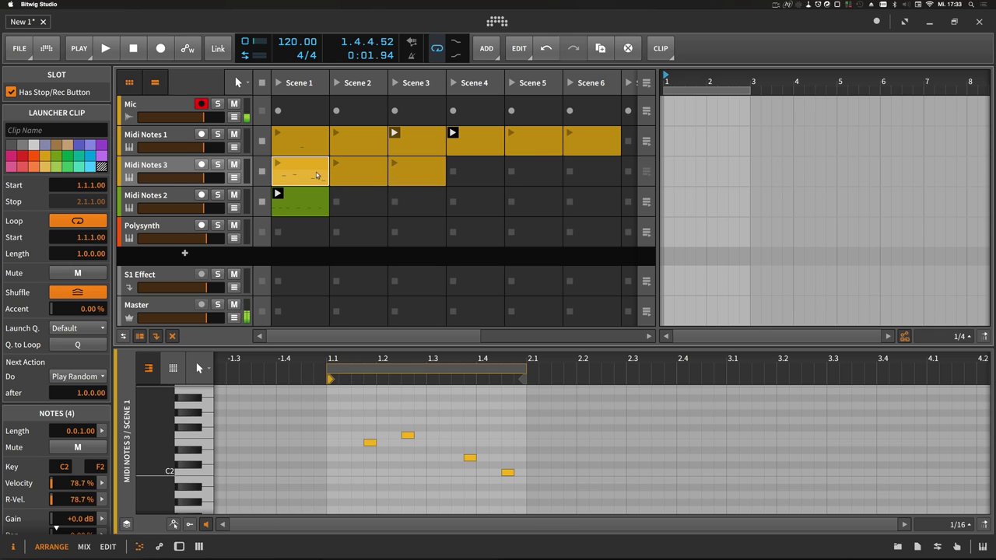
pyautogui.click(302, 203)
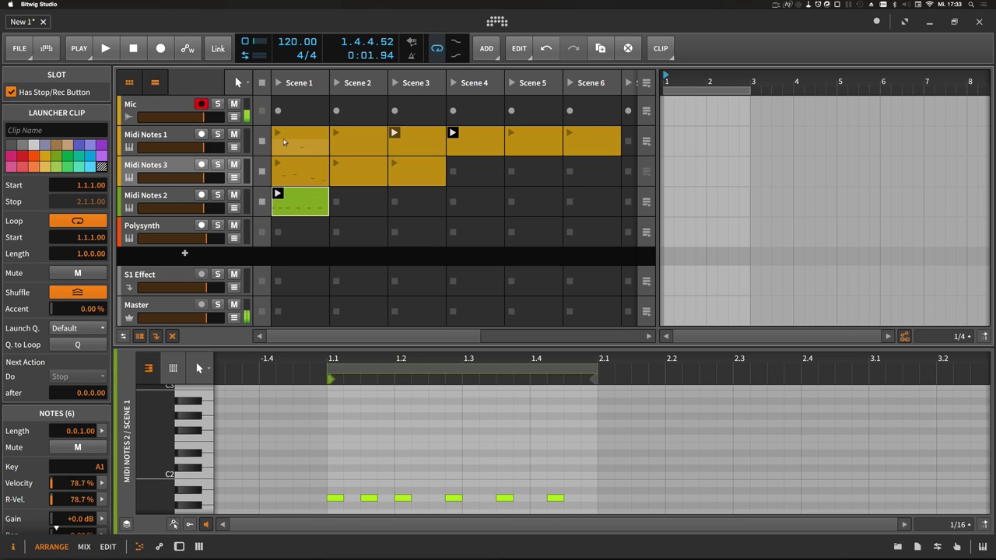
# Step: Launch Scene 1 and compare the notes in the Midi Notes 3, 1 and 2 clips
pyautogui.click(279, 83)
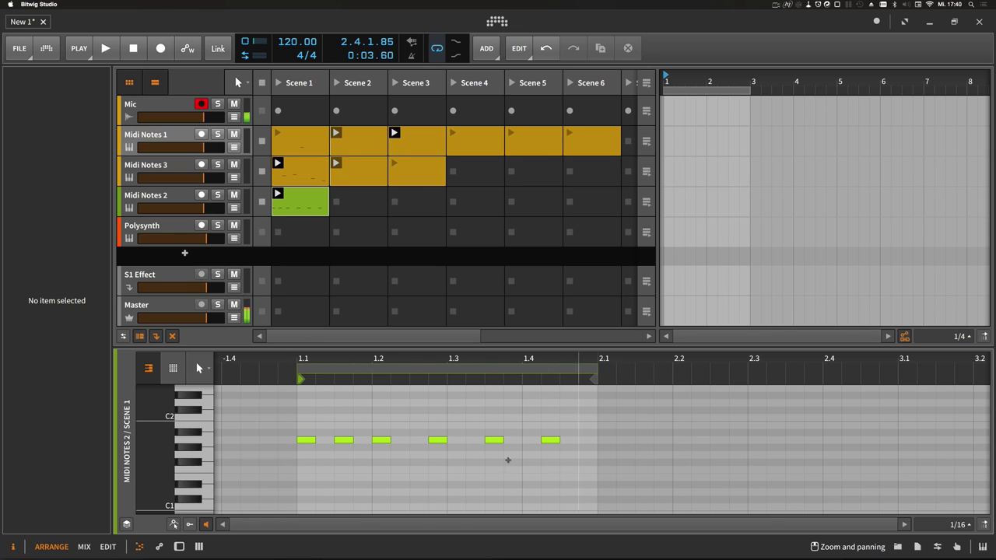
pyautogui.moveTo(403, 370); pyautogui.dragTo(403, 342)
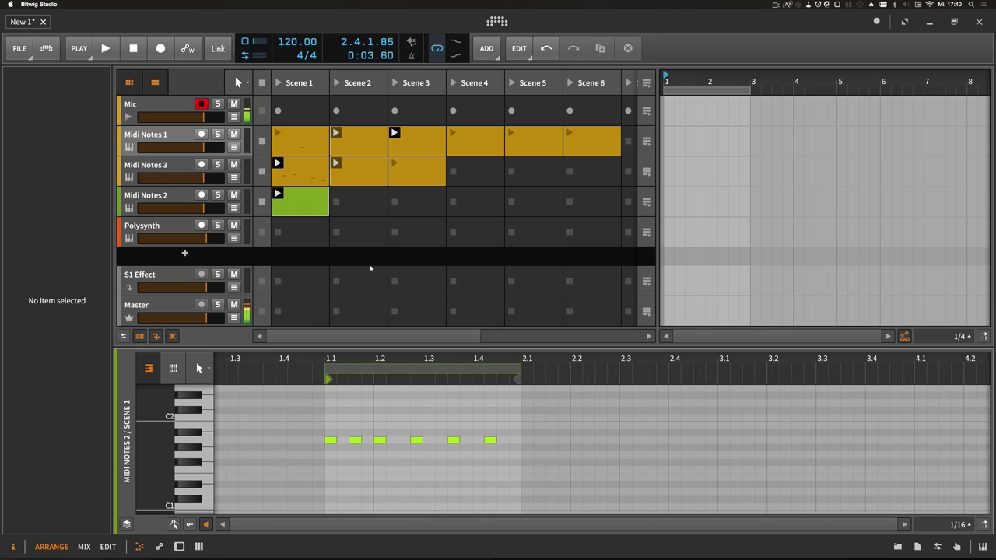
pyautogui.click(309, 180)
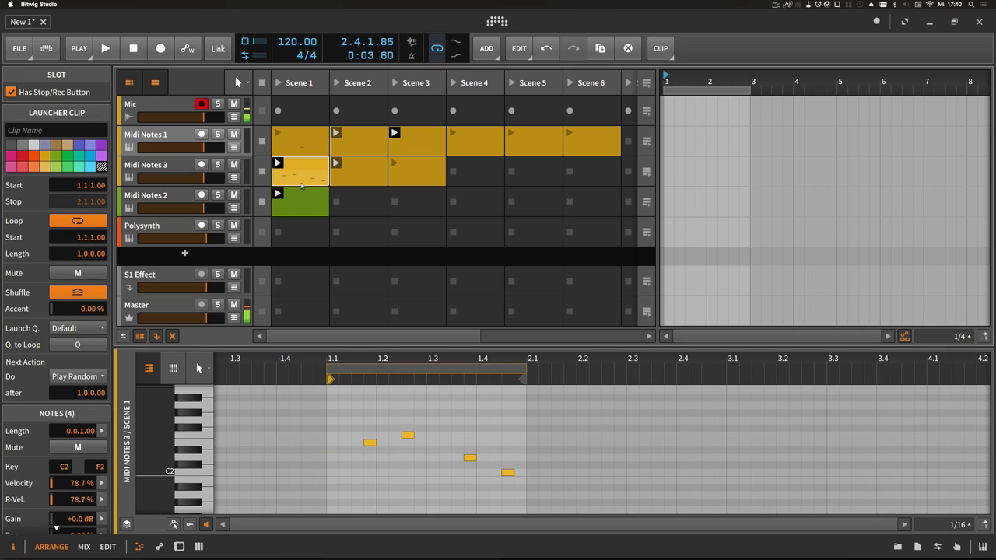
pyautogui.click(305, 150)
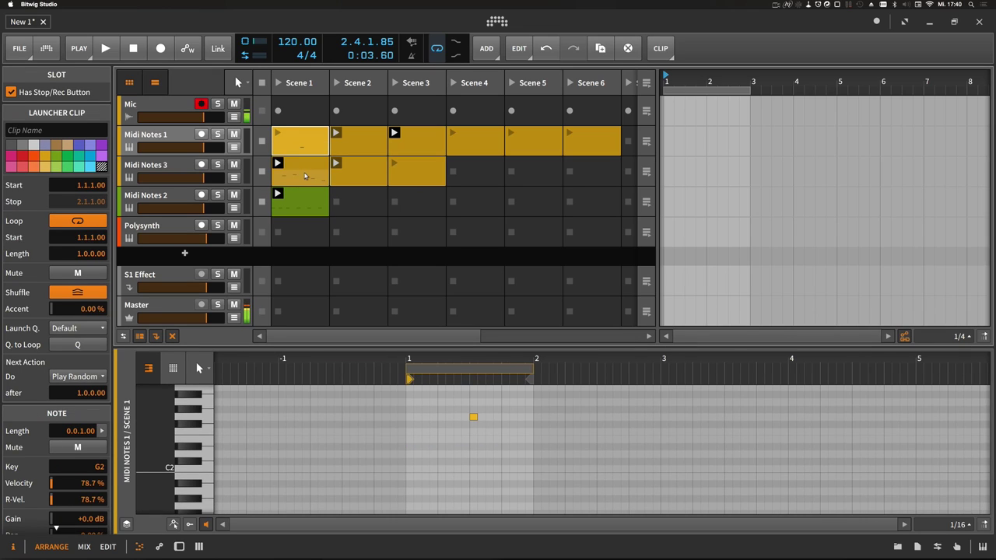
pyautogui.click(304, 174)
pyautogui.click(303, 201)
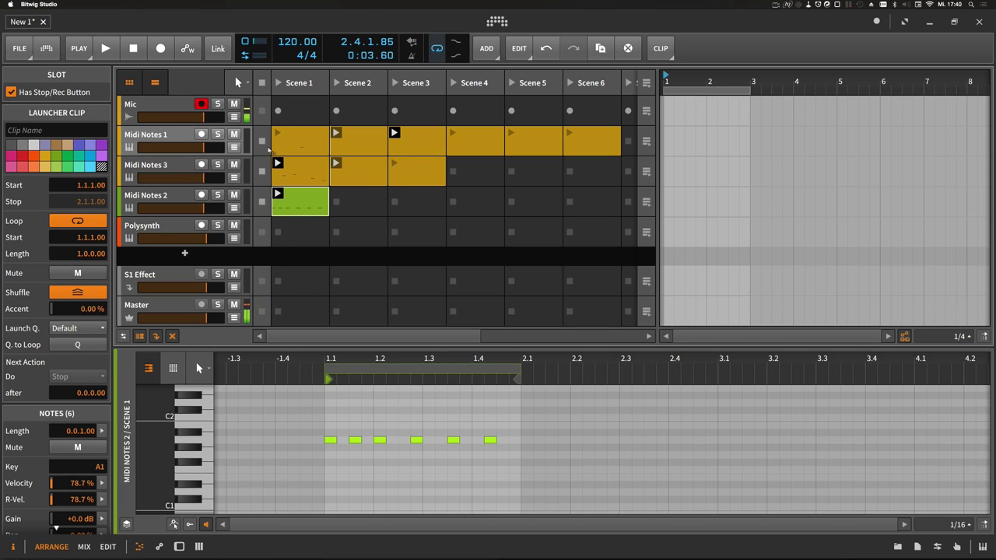
# Step: Inspect the Midi Notes tracks and show the Polysynth device chain with its Note Receivers
pyautogui.click(162, 168)
pyautogui.click(158, 217)
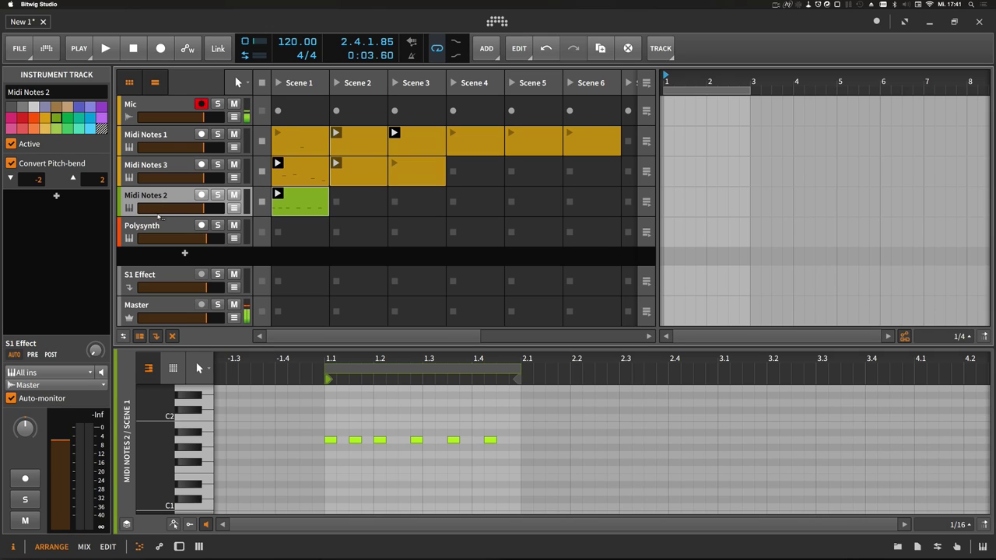
pyautogui.click(171, 225)
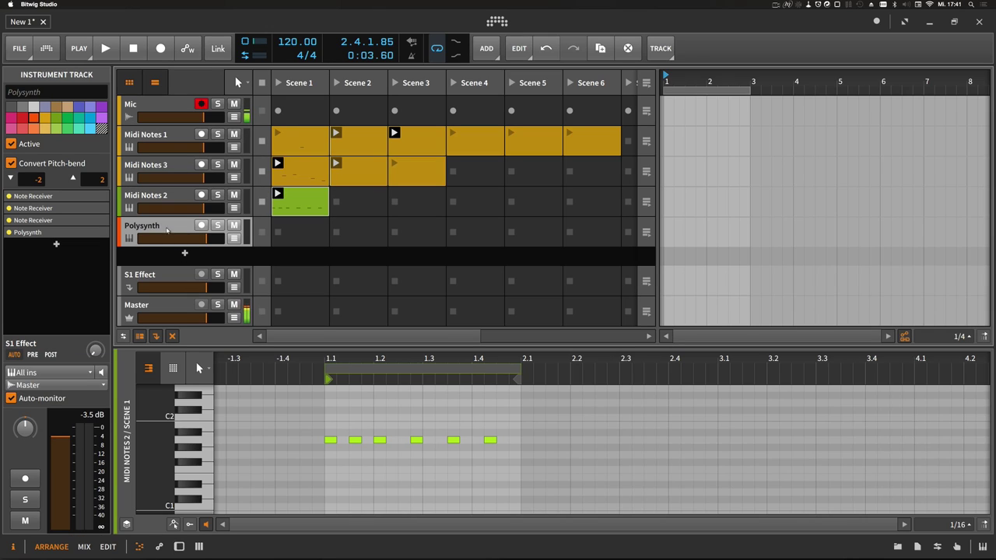
pyautogui.press('d')
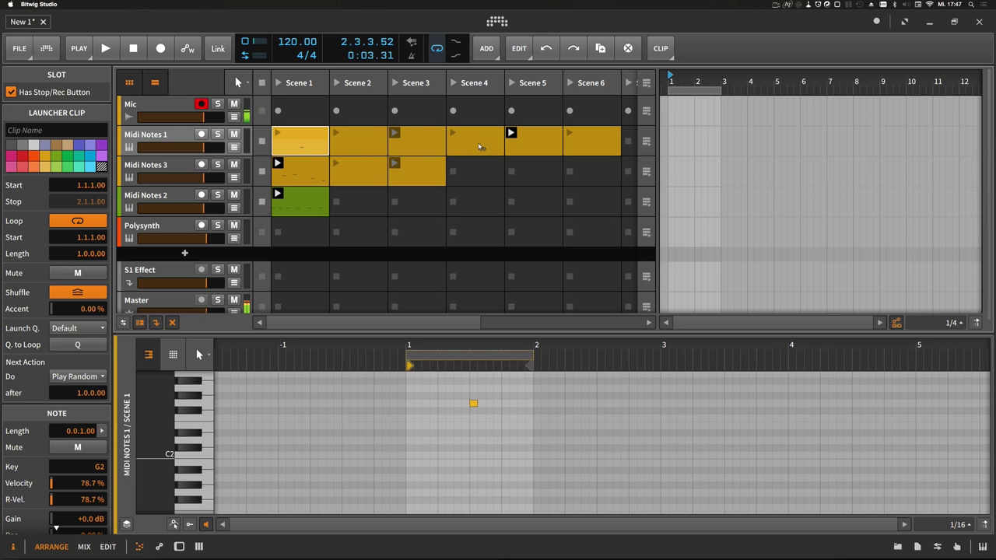
# Step: Transpose the note in the Midi Notes 1 Scene 4 clip from G2 up to D3
pyautogui.click(470, 152)
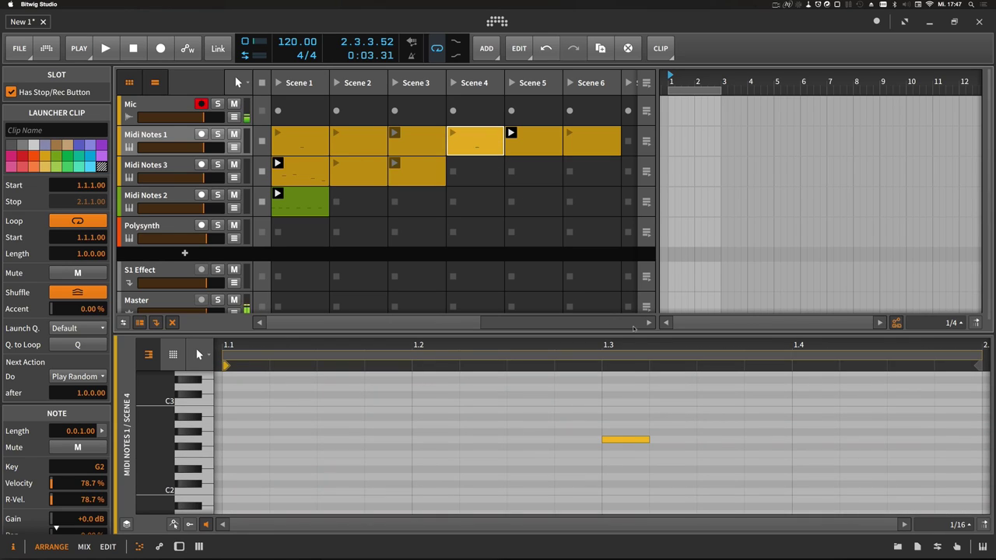
pyautogui.scroll(-3, 591, 429)
pyautogui.moveTo(625, 429); pyautogui.dragTo(591, 429)
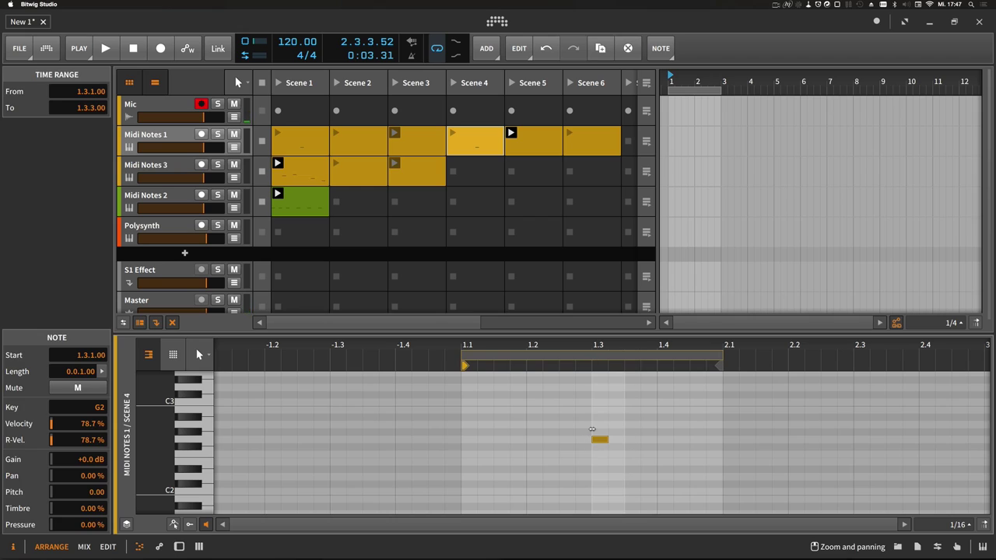
pyautogui.press('Up')
pyautogui.press('Up')
pyautogui.press('Up')
pyautogui.press('Up')
pyautogui.press('Up')
# Step: Start playback and reselect the Scene 4 clip and the Midi Notes 1 track
pyautogui.click(281, 88)
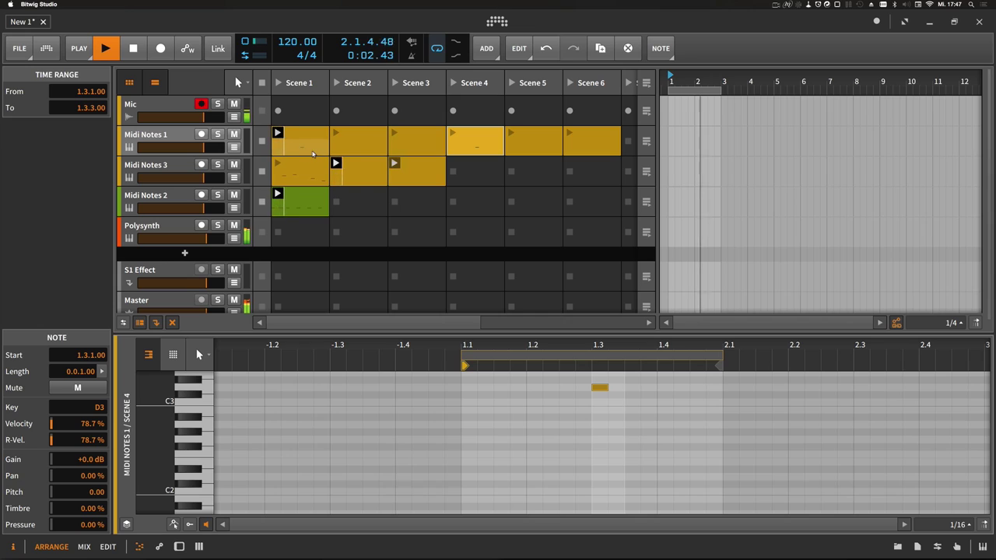
pyautogui.click(467, 139)
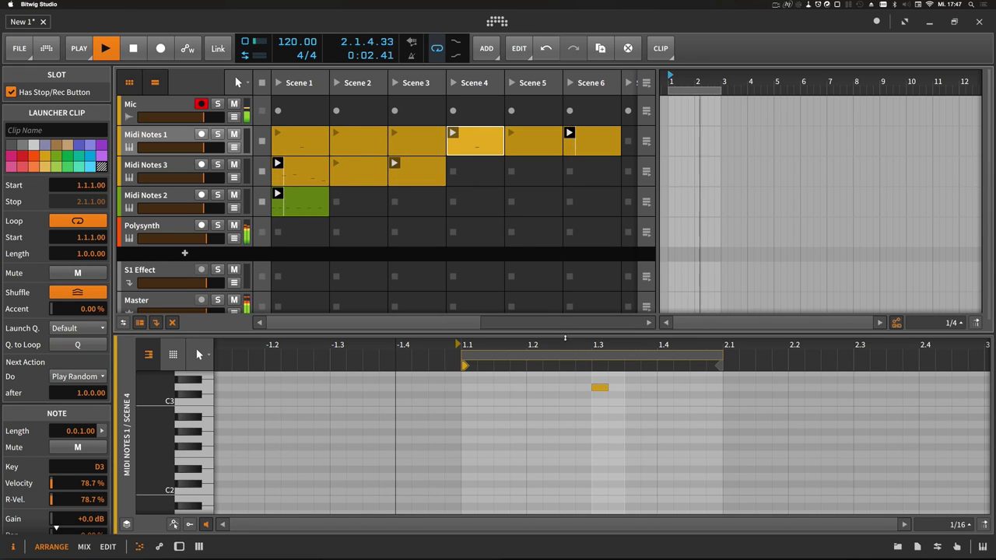
pyautogui.scroll(-3, 564, 404)
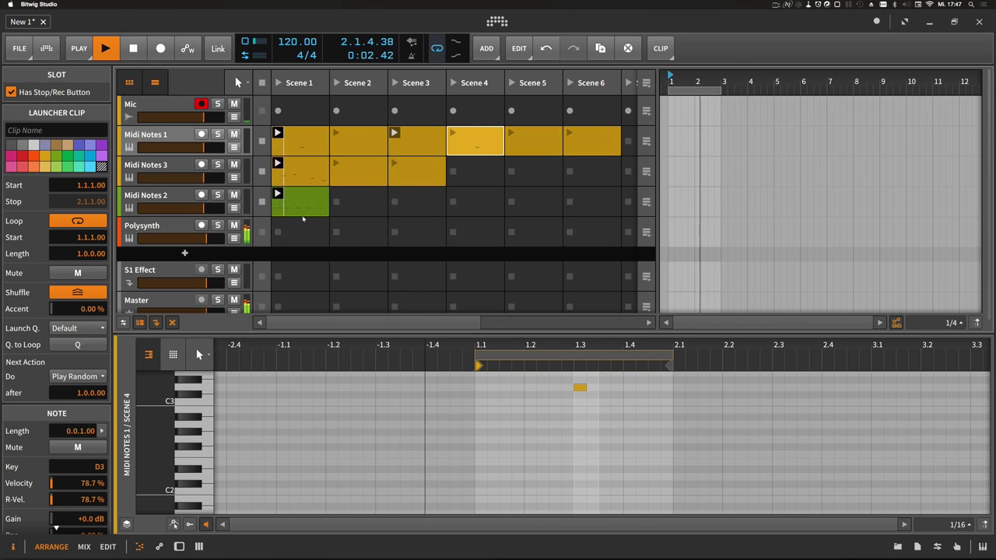
pyautogui.click(172, 137)
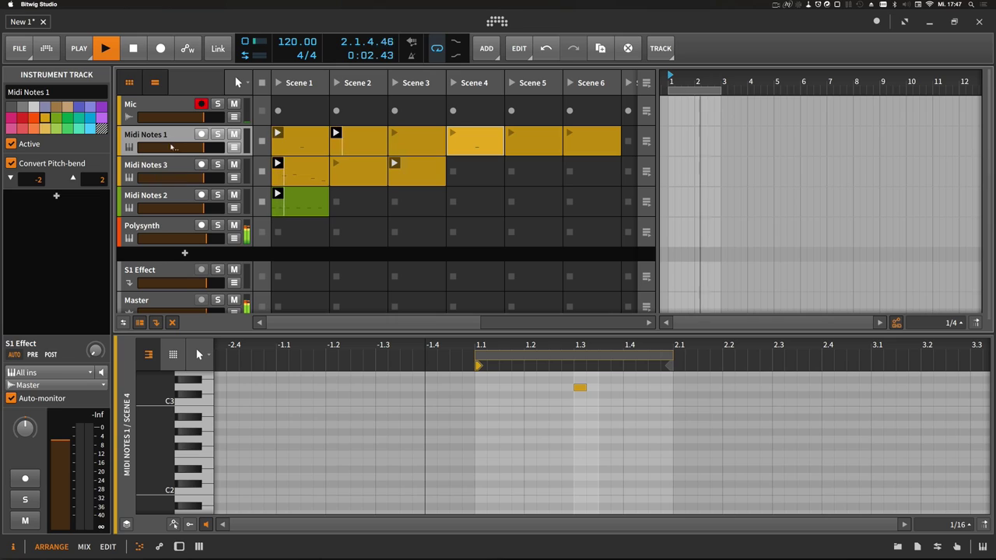
# Step: Group Midi Notes 1–3 and Polysynth into a track named 'Prob Synth', then fold it
pyautogui.keyDown('shift'); pyautogui.click(162, 225); pyautogui.keyUp('shift')
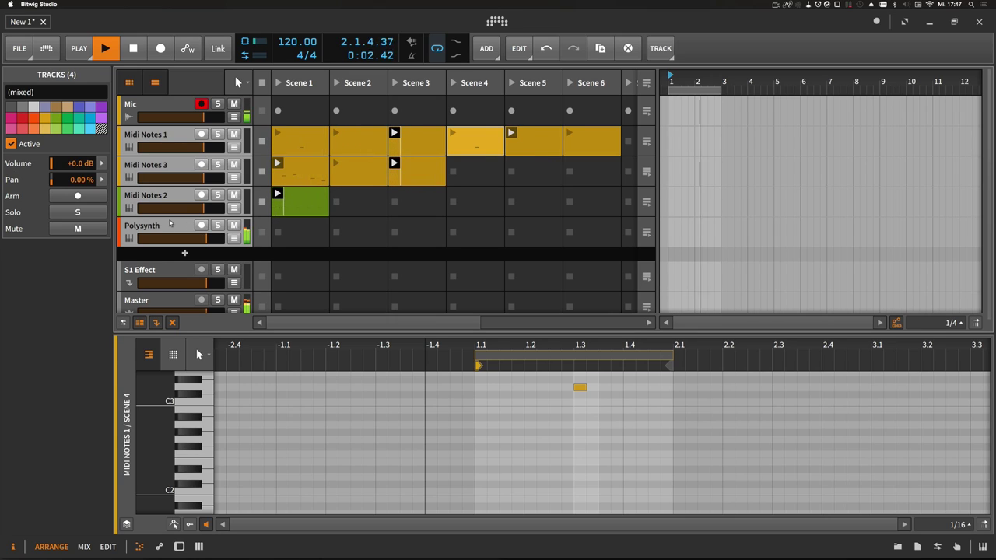
pyautogui.hotkey('ctrl', 'g')
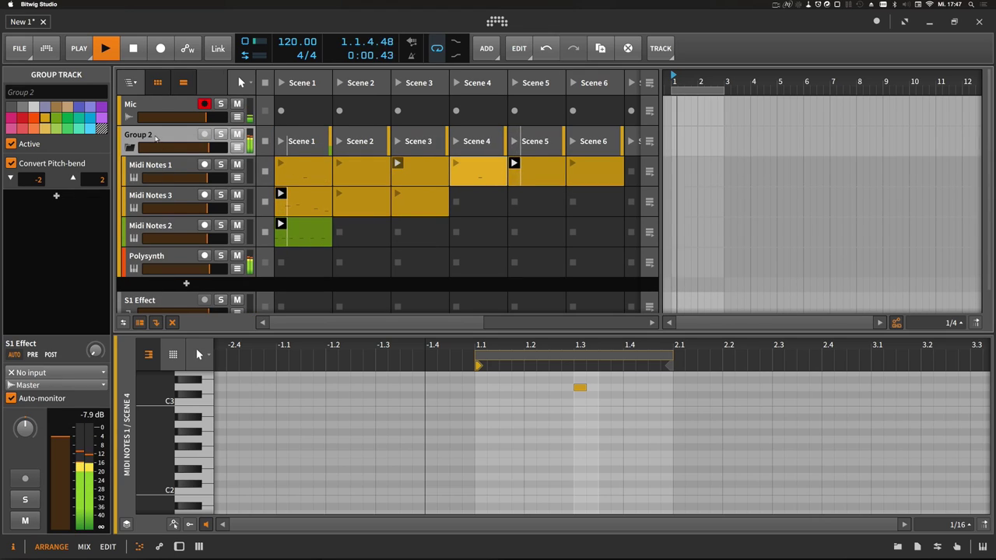
pyautogui.doubleClick(153, 134)
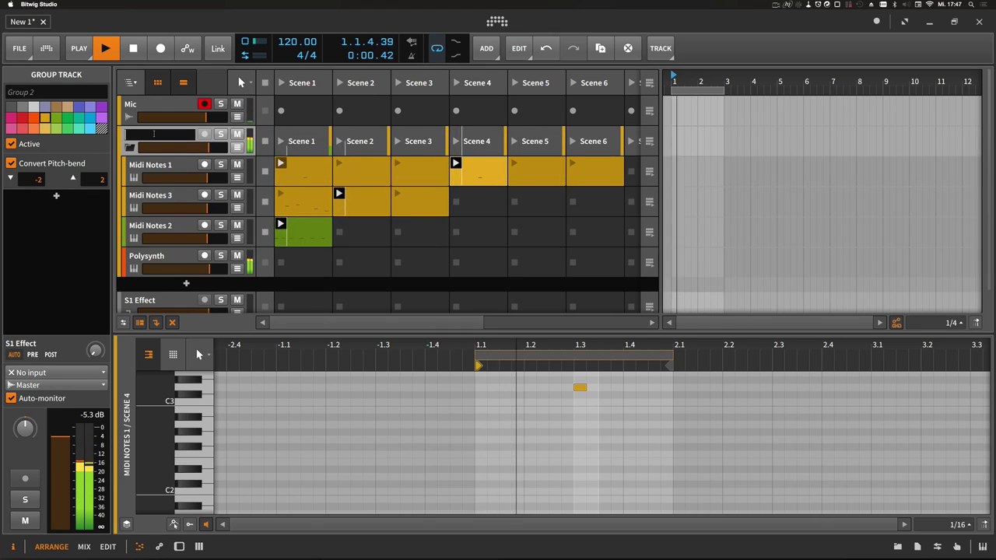
pyautogui.write('Prob Synth')
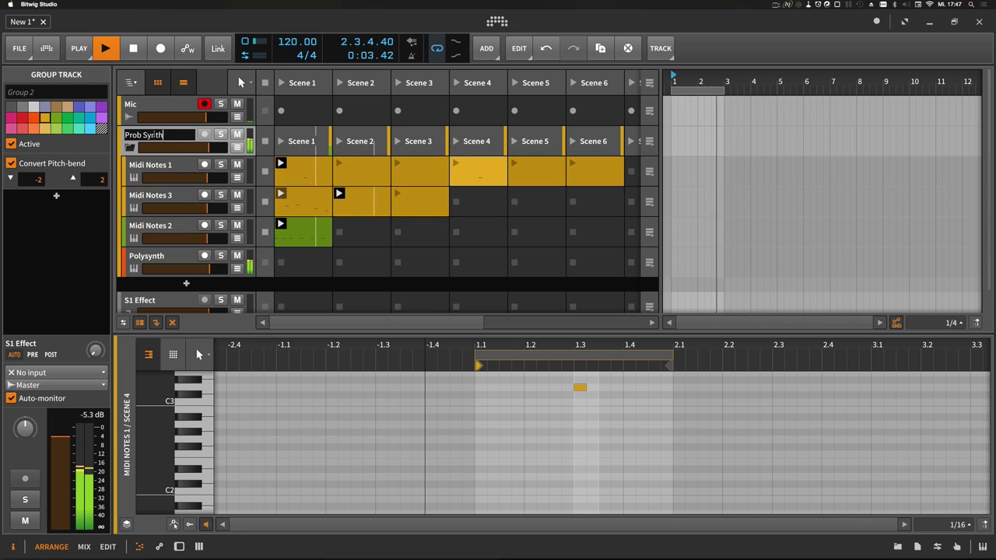
pyautogui.press('Return')
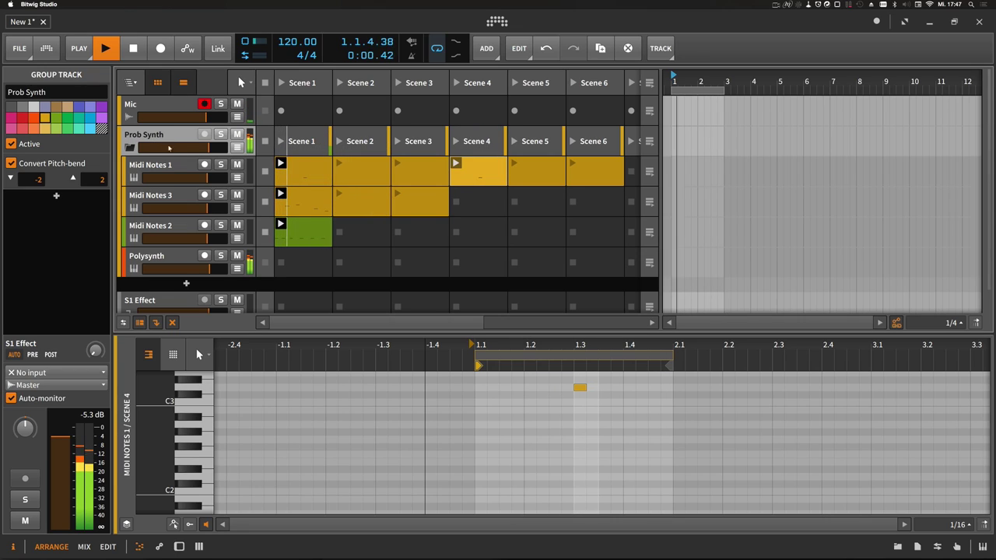
pyautogui.click(130, 147)
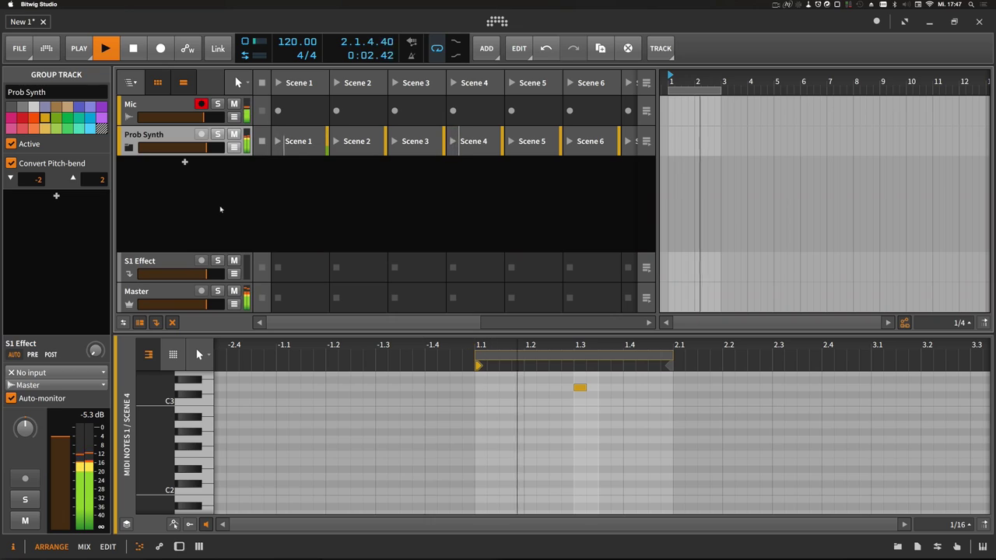
# Step: Add a new instrument track with the E-Kick device loaded
pyautogui.click(185, 162)
pyautogui.write('kick')
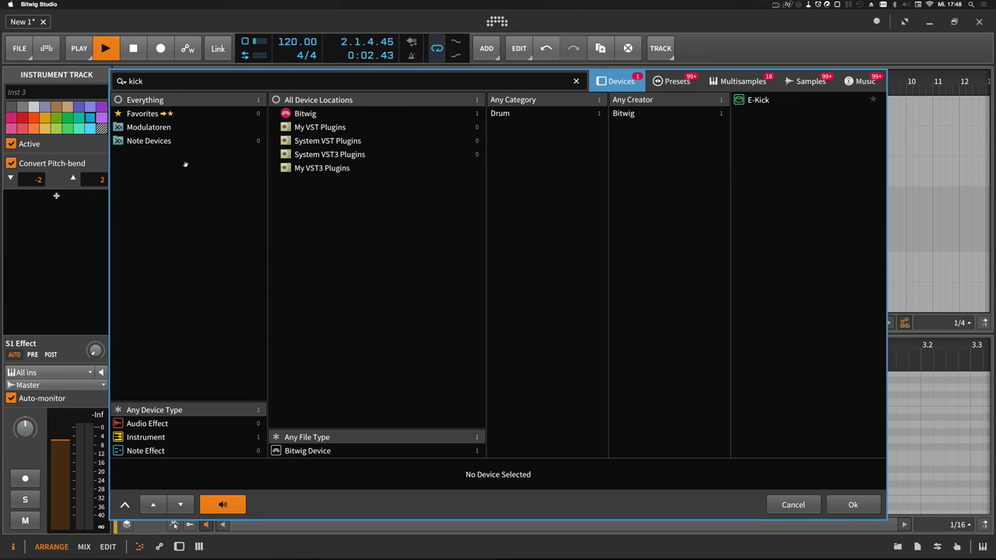
pyautogui.press('Down')
pyautogui.press('Return')
# Step: Create a one-beat Scene 1 clip with a C2 note and lower the E-Kick volume slightly
pyautogui.doubleClick(299, 173)
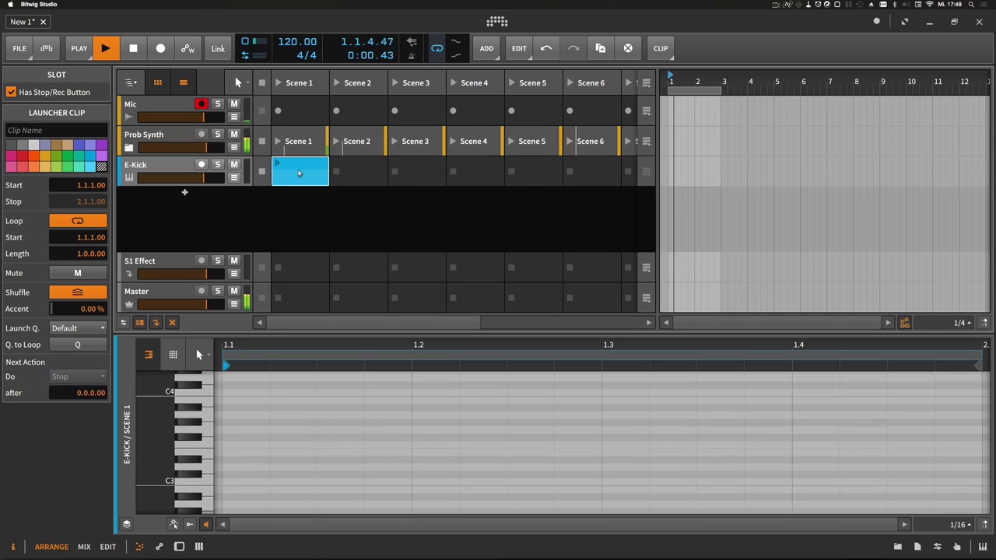
pyautogui.doubleClick(236, 440)
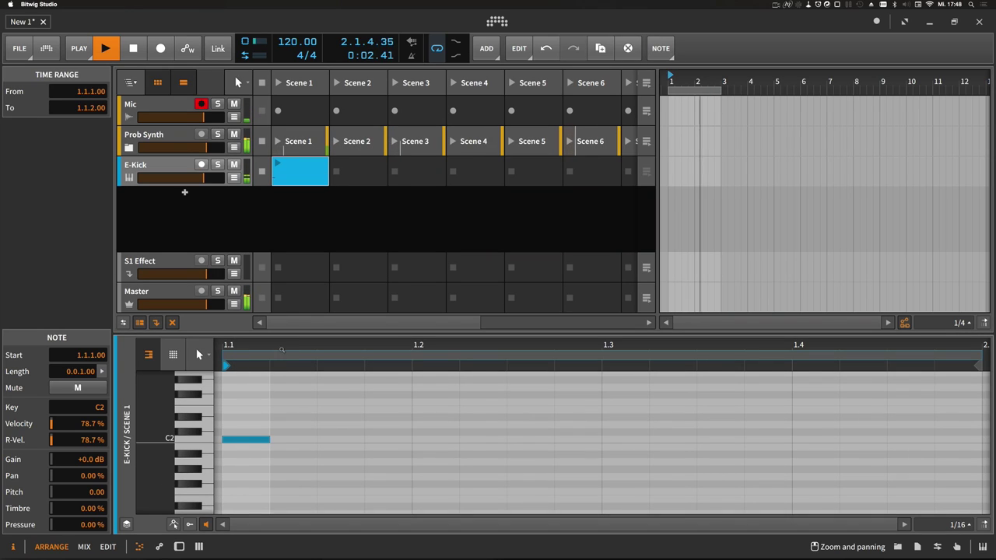
pyautogui.press('-')
pyautogui.press('-')
pyautogui.press('Escape')
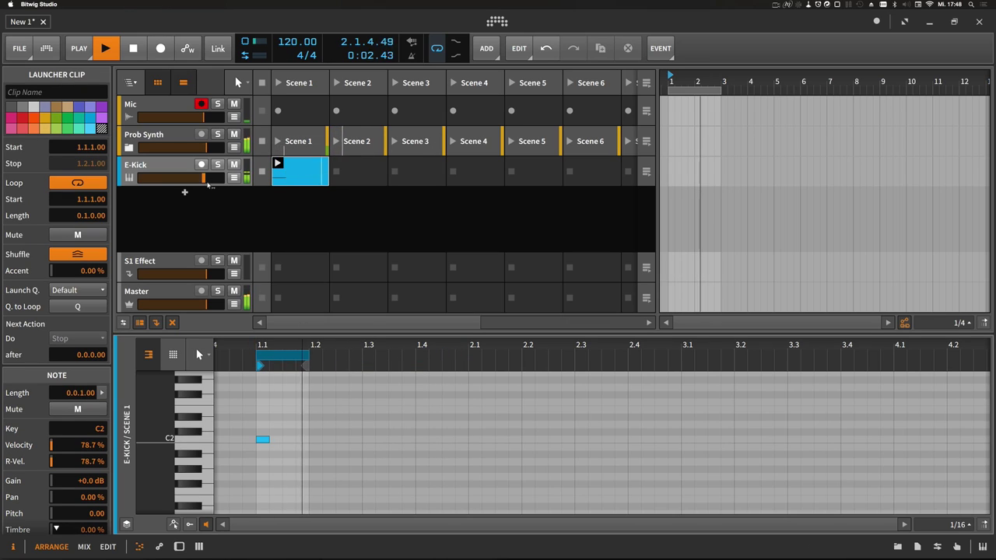
pyautogui.moveTo(207, 183); pyautogui.dragTo(206, 184)
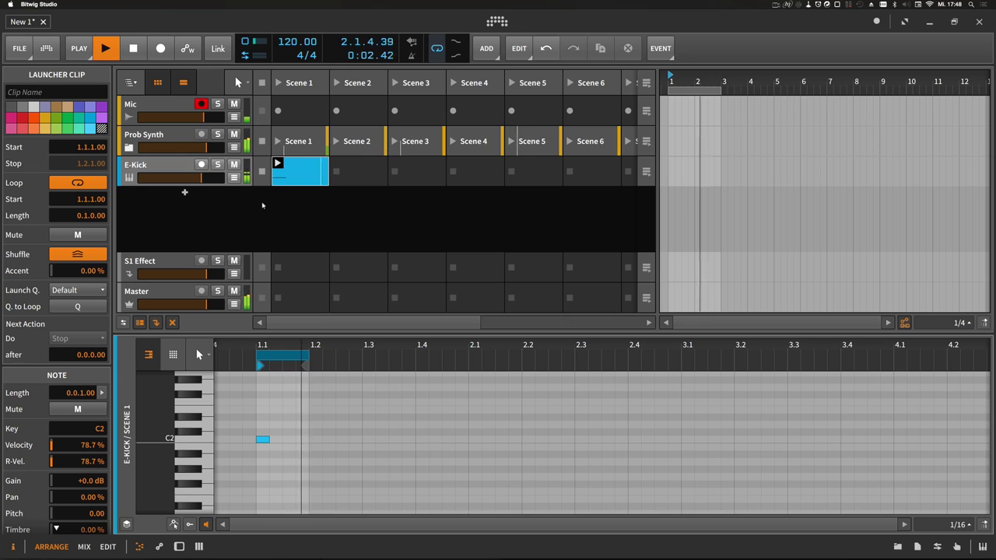
# Step: Group Prob Synth and E-Kick as 'All', fold the group and lower its volume slightly
pyautogui.click(161, 136)
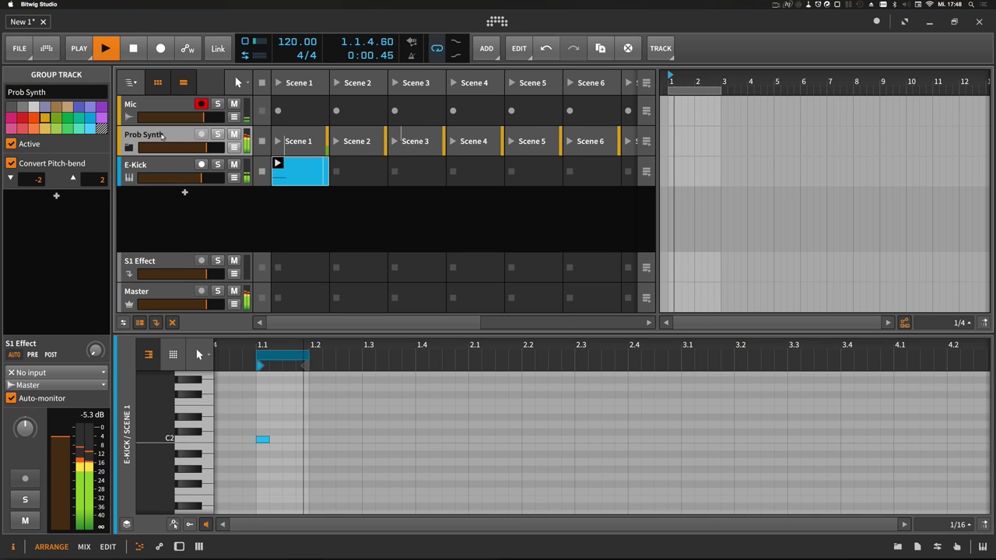
pyautogui.keyDown('shift'); pyautogui.click(164, 165); pyautogui.keyUp('shift')
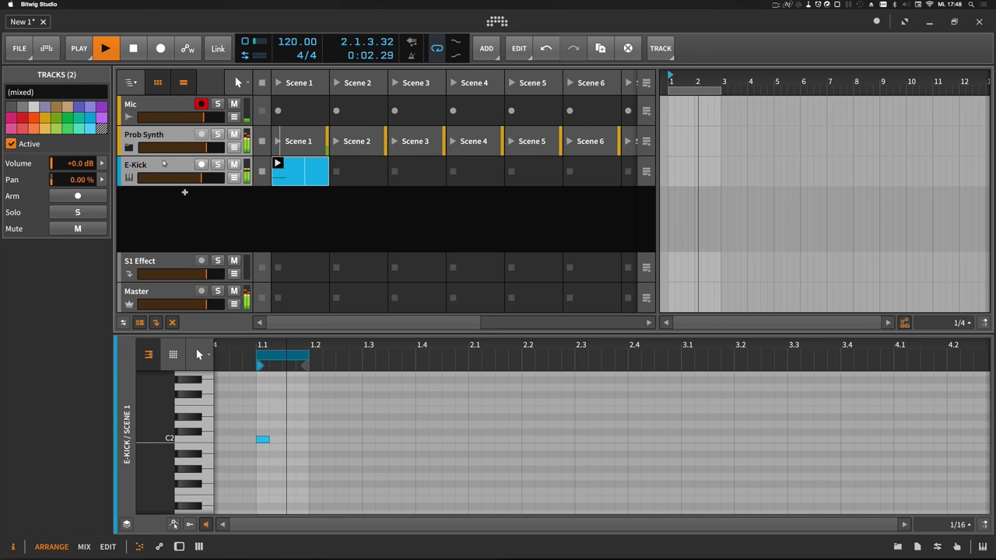
pyautogui.press('super+g')
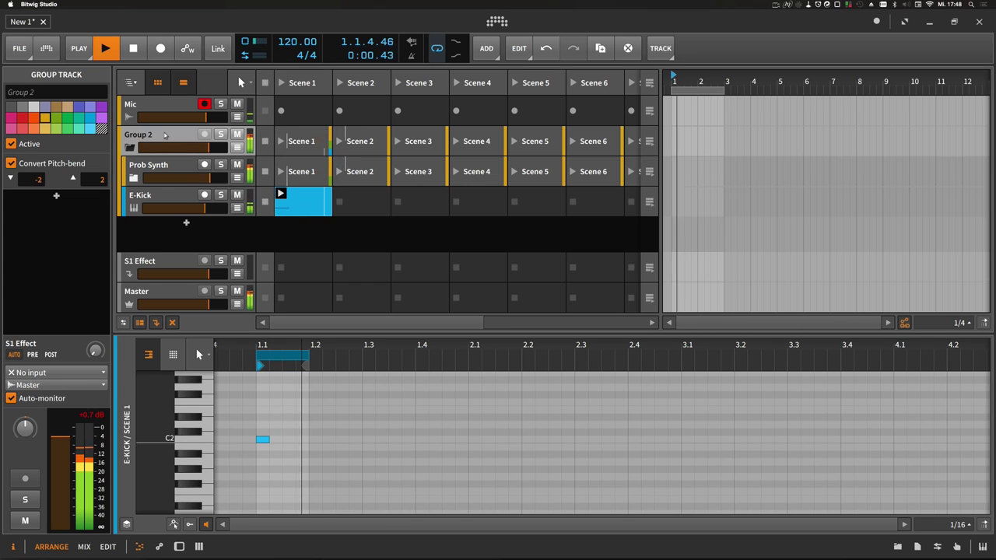
pyautogui.write('All')
pyautogui.press('Return')
pyautogui.click(129, 147)
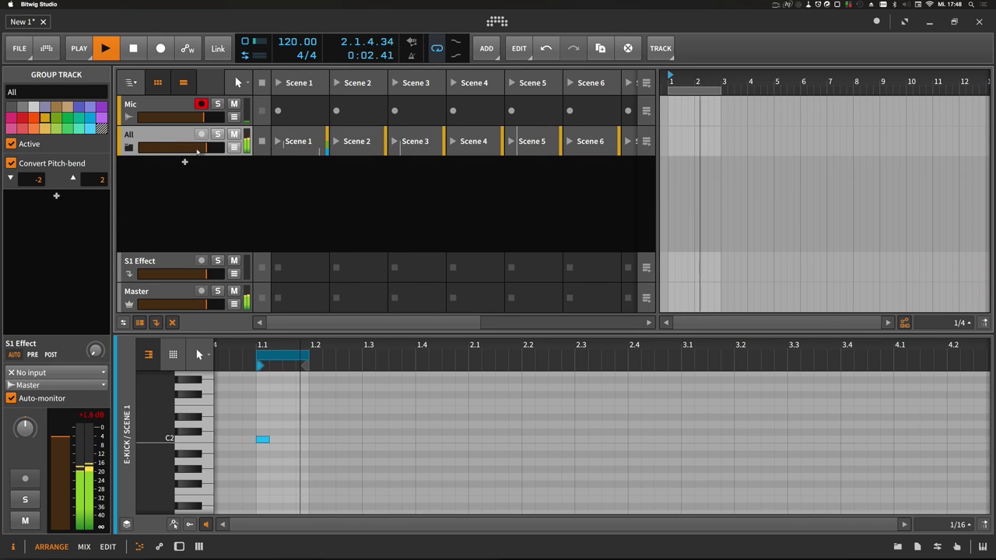
pyautogui.moveTo(198, 148); pyautogui.dragTo(193, 148)
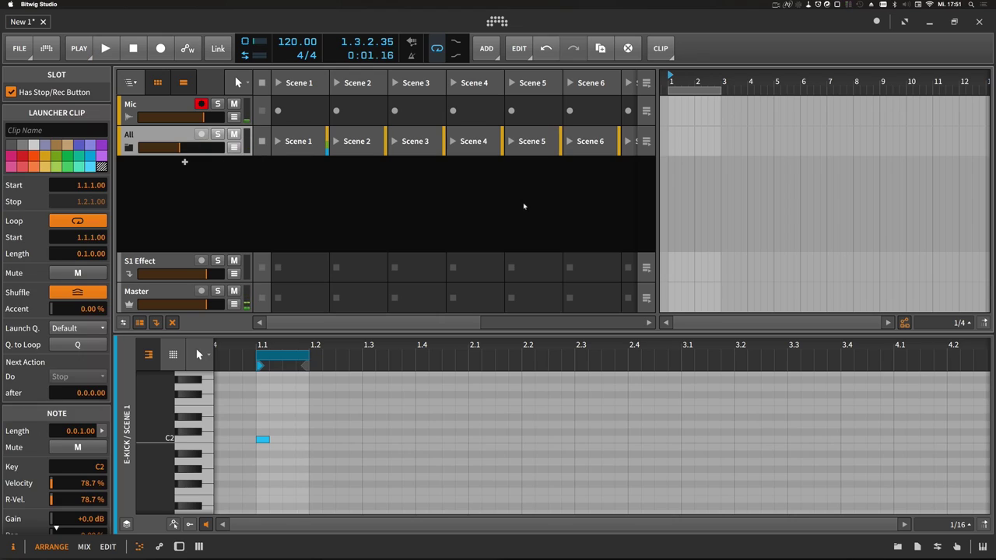